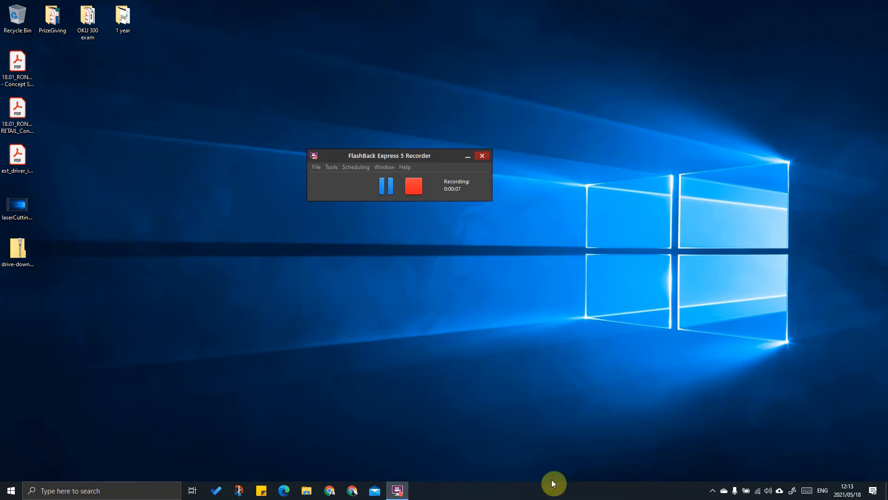
# Step: Launch Google Chrome from the taskbar to a new Google tab
pyautogui.click(329, 491)
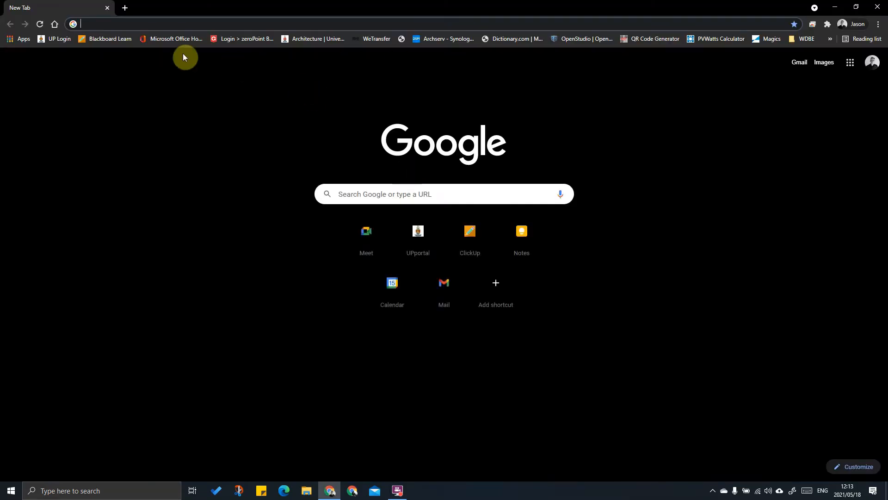
# Step: Search Google for 'autodesk virtual agent', open the AVA site, then add a blank second tab
pyautogui.click(354, 190)
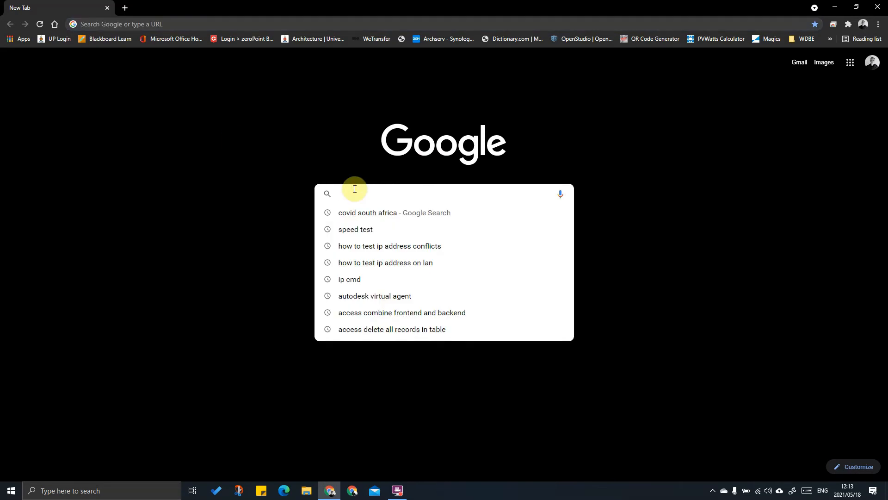
pyautogui.write('autodesk virtual agent')
pyautogui.press('Return')
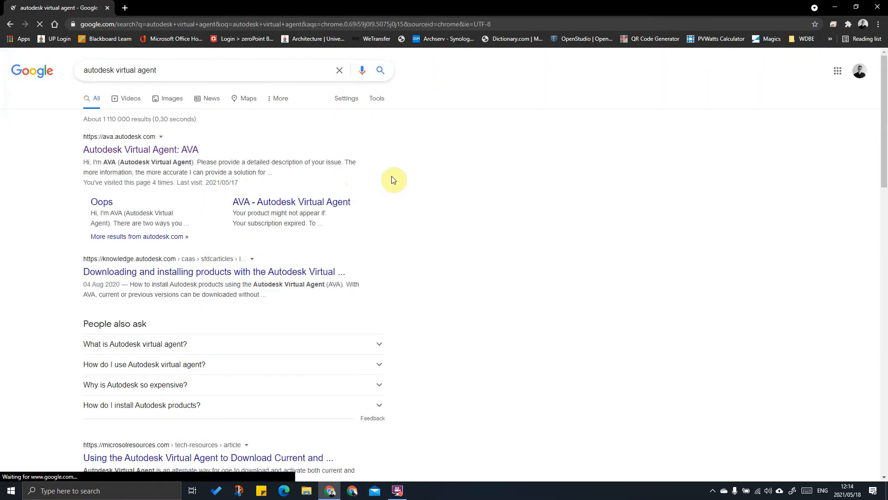
pyautogui.click(136, 140)
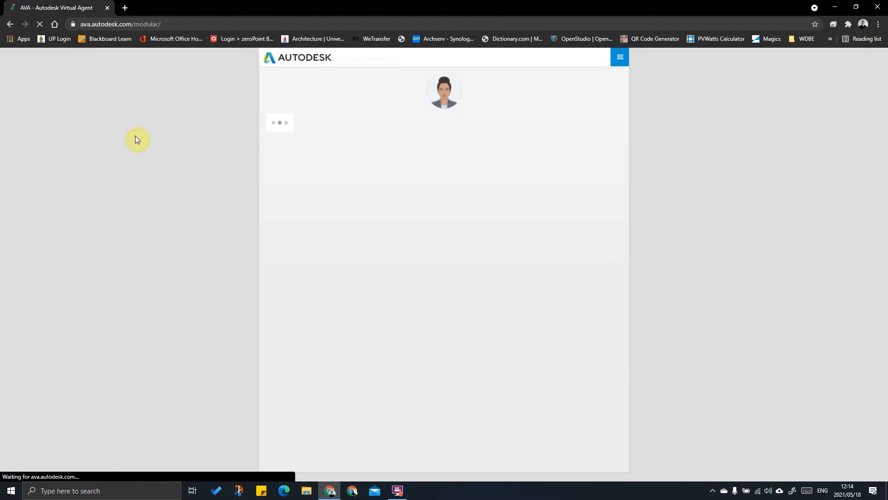
pyautogui.click(124, 7)
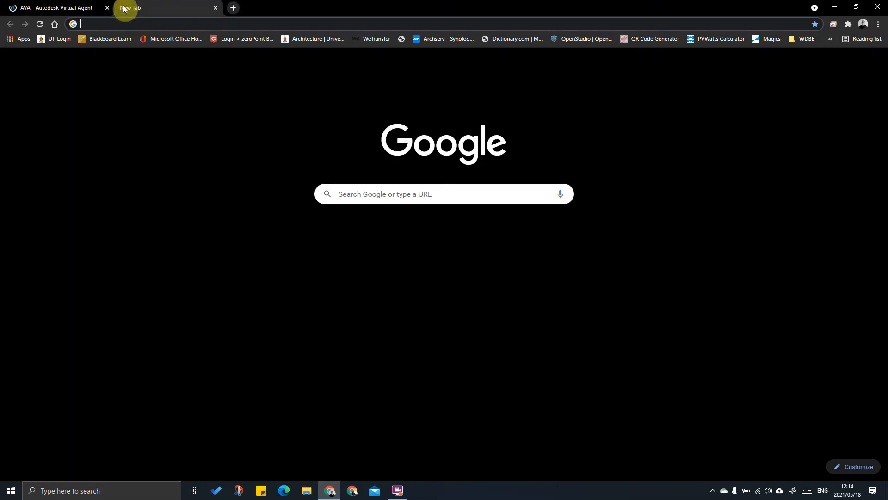
# Step: Go to autodesk.com and open Students & educators from the page footer
pyautogui.write('ww')
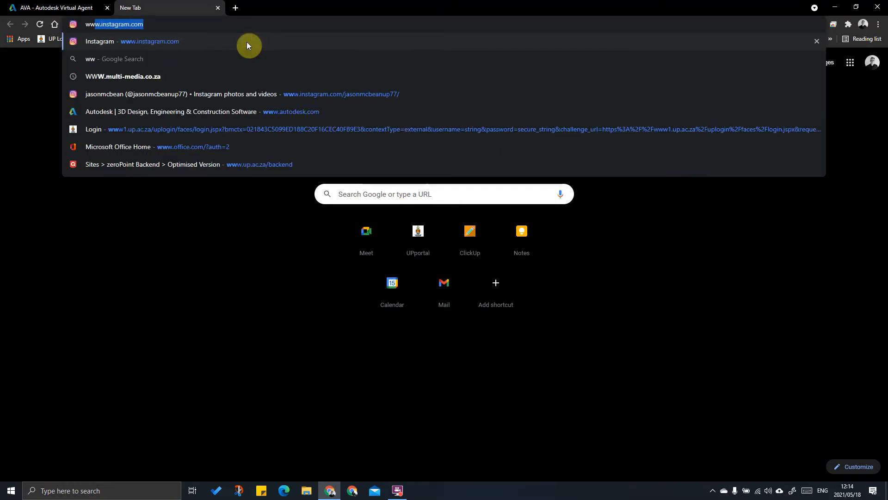
pyautogui.write('w.autodesk')
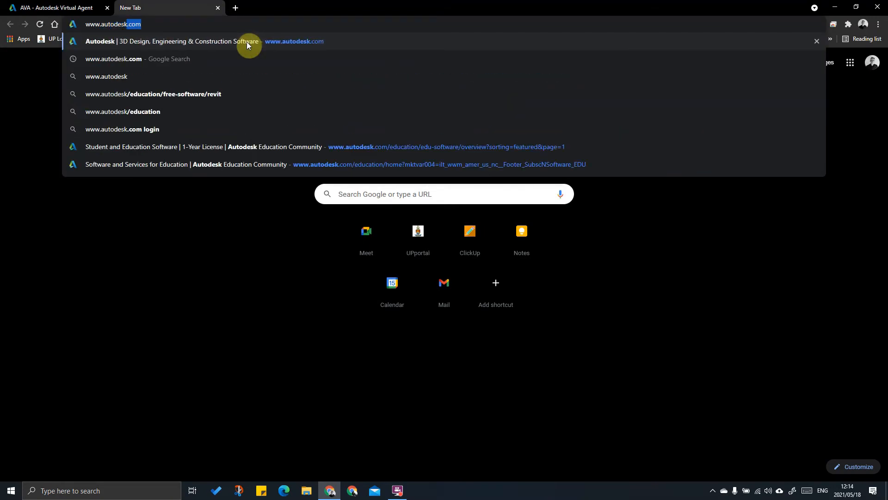
pyautogui.click(247, 43)
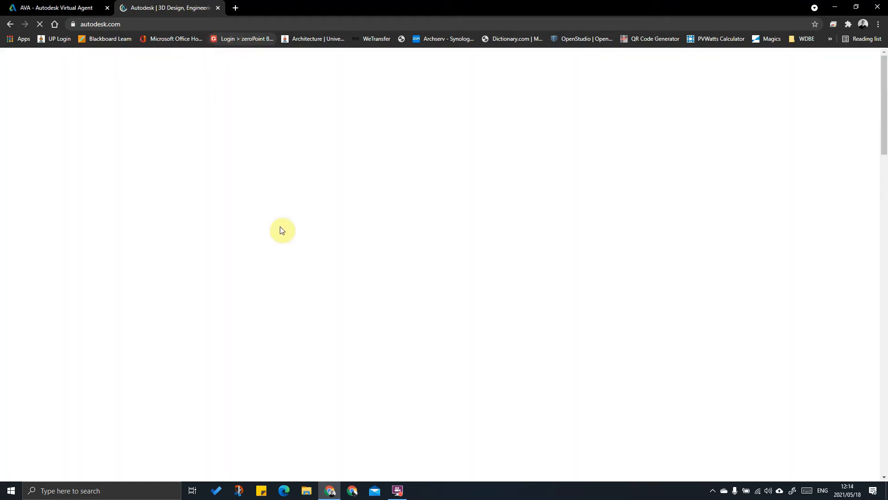
pyautogui.scroll(-20, 541, 410)
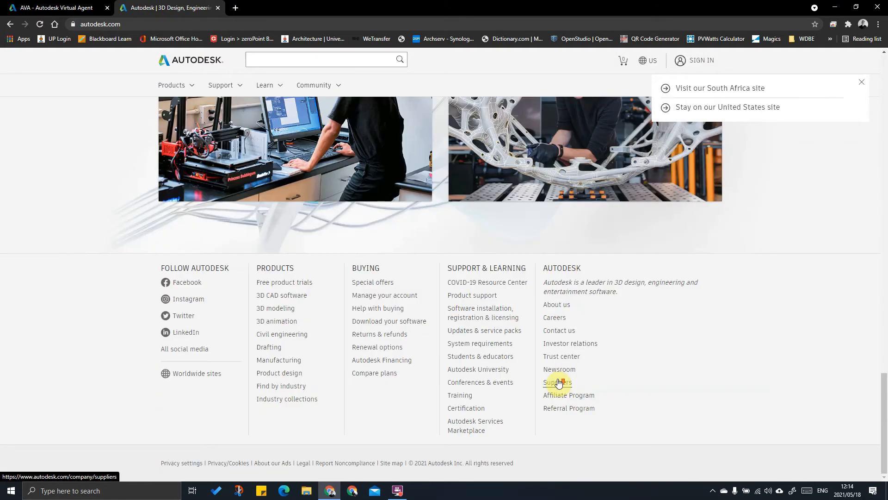
pyautogui.click(478, 361)
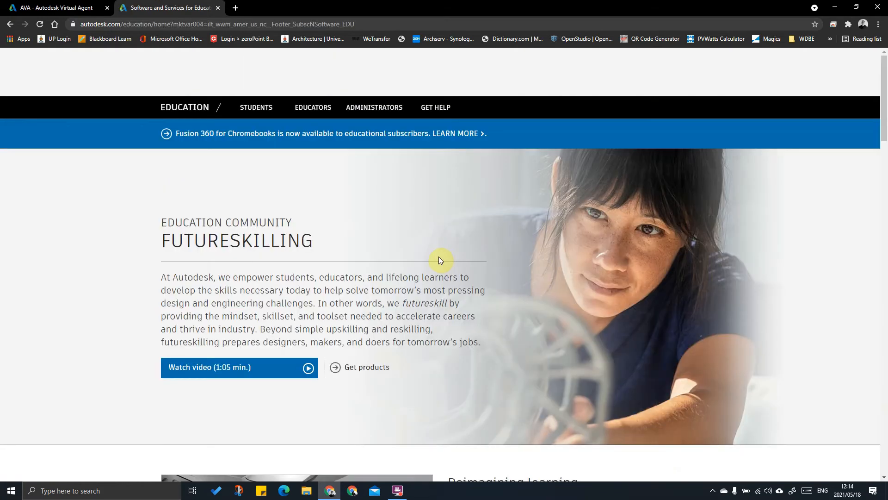
# Step: Open the Students page, then Get products, and scroll to the Tinkercad, Fusion 360, Revit and AutoCAD cards
pyautogui.scroll(-15, 440, 260)
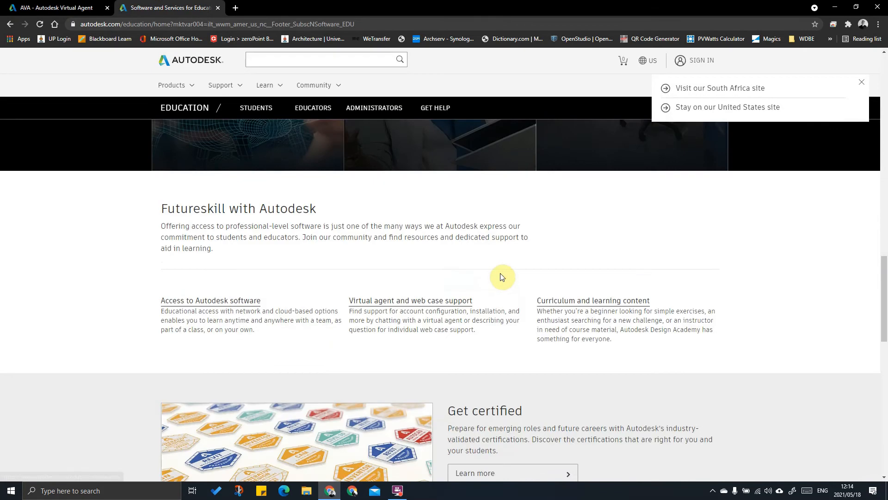
pyautogui.scroll(7, 501, 274)
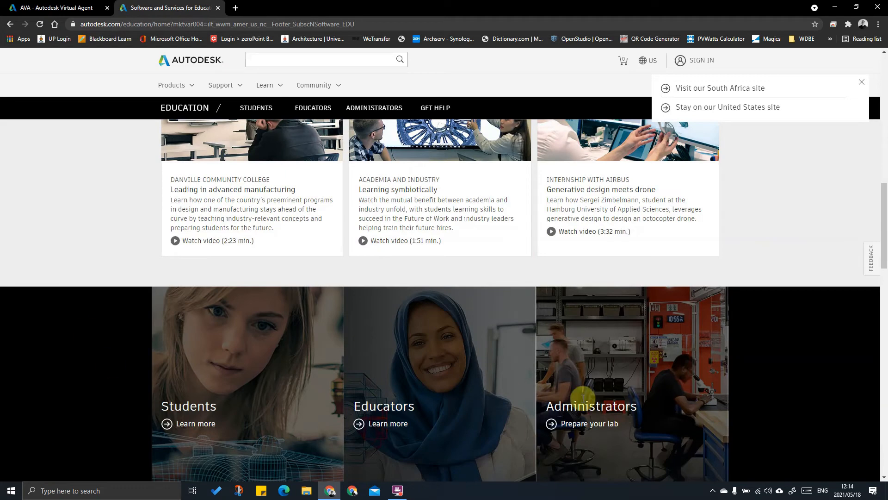
pyautogui.scroll(5, 583, 398)
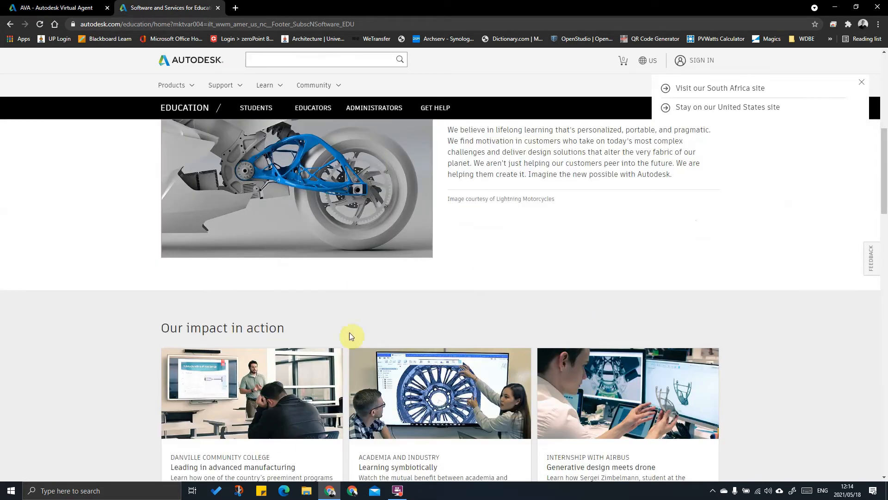
pyautogui.click(245, 111)
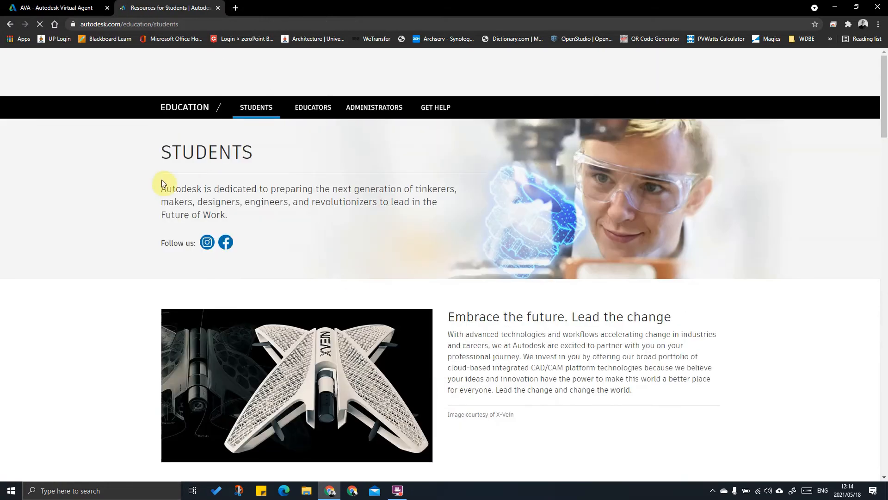
pyautogui.scroll(-4, 447, 286)
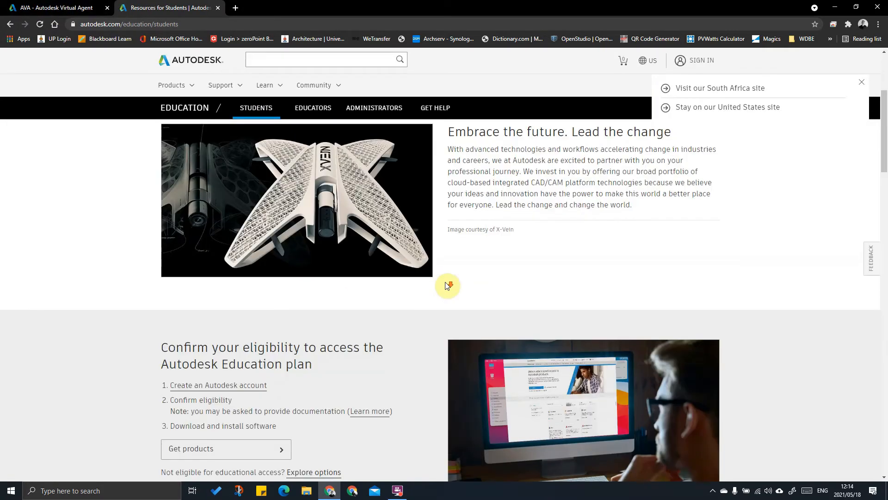
pyautogui.scroll(-5, 447, 285)
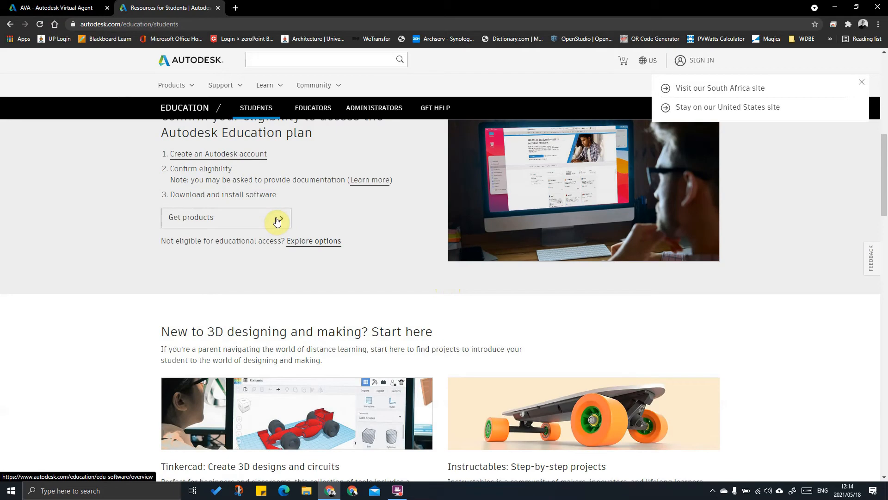
pyautogui.click(281, 222)
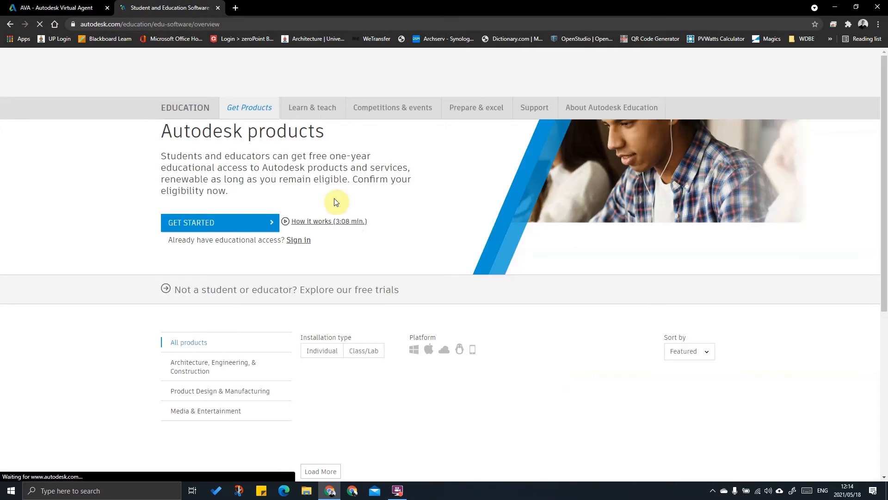
pyautogui.scroll(-3, 511, 327)
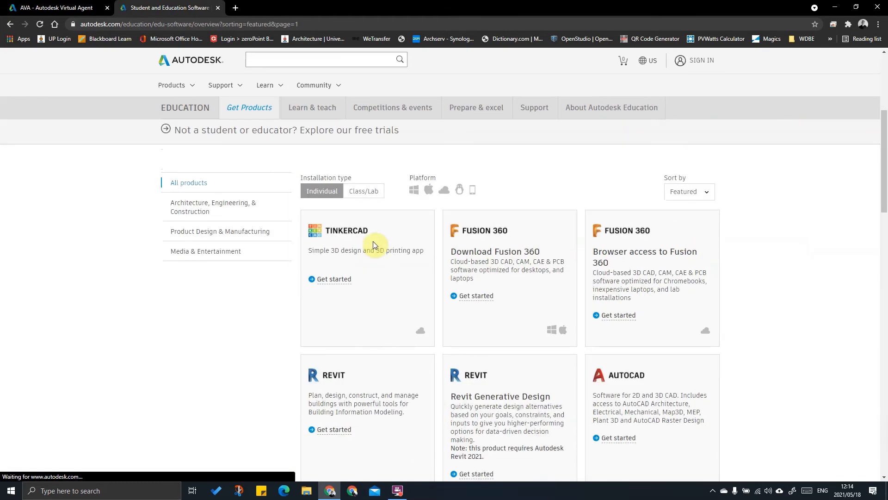
pyautogui.scroll(-2, 551, 311)
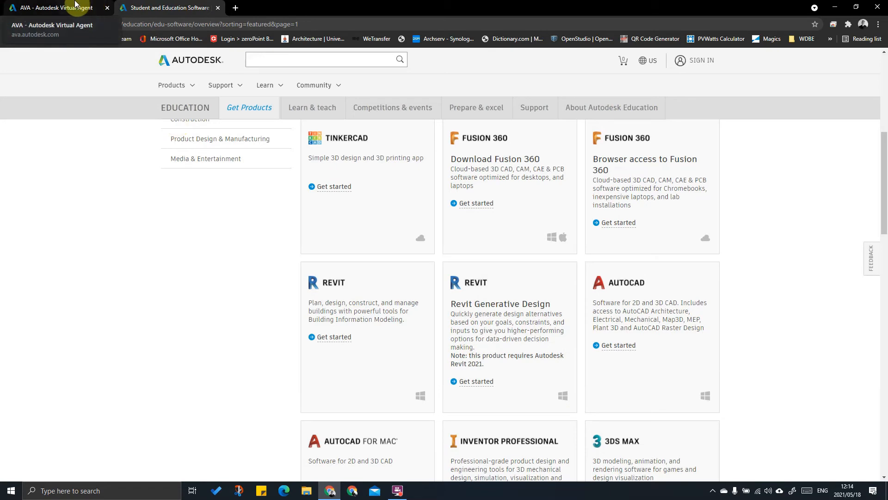
# Step: In the AVA chat, dismiss What's New and send 'download Revit 2021'
pyautogui.click(74, 7)
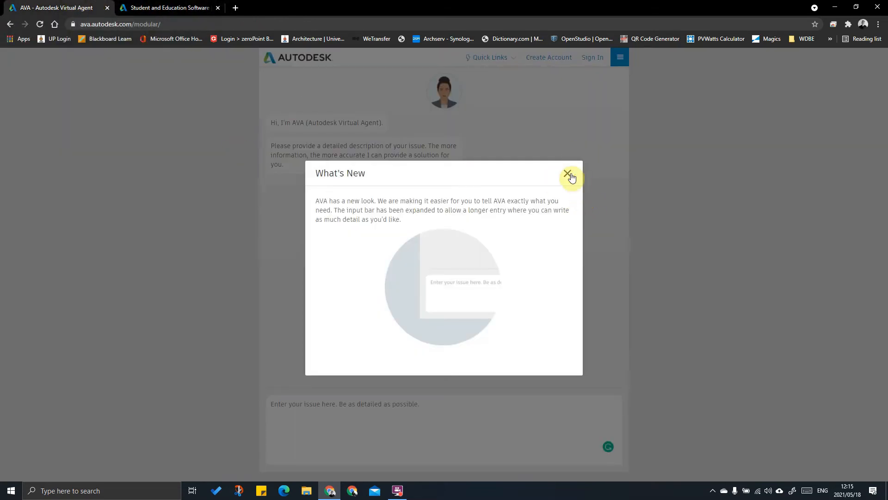
pyautogui.click(569, 174)
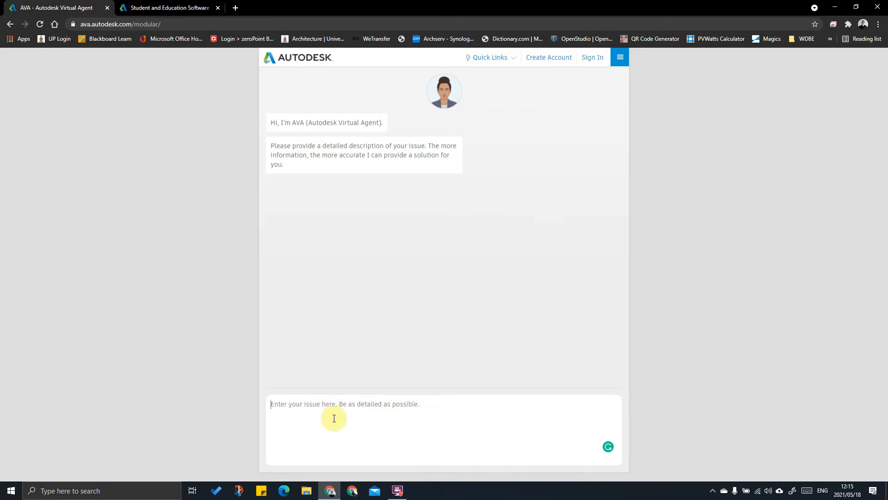
pyautogui.write('down')
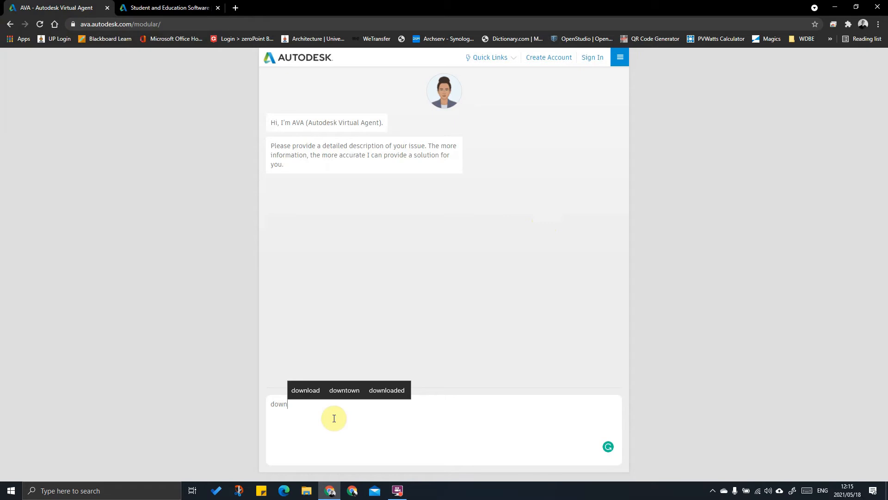
pyautogui.write('load Revit 2021')
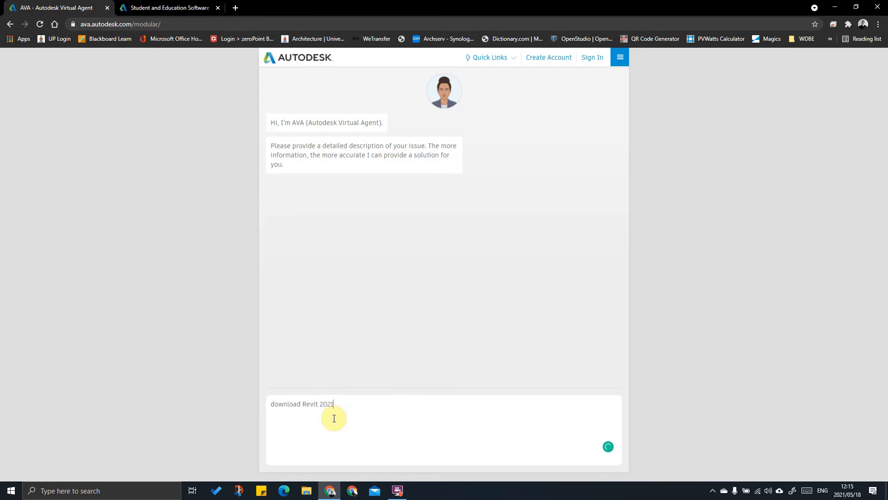
pyautogui.press('Return')
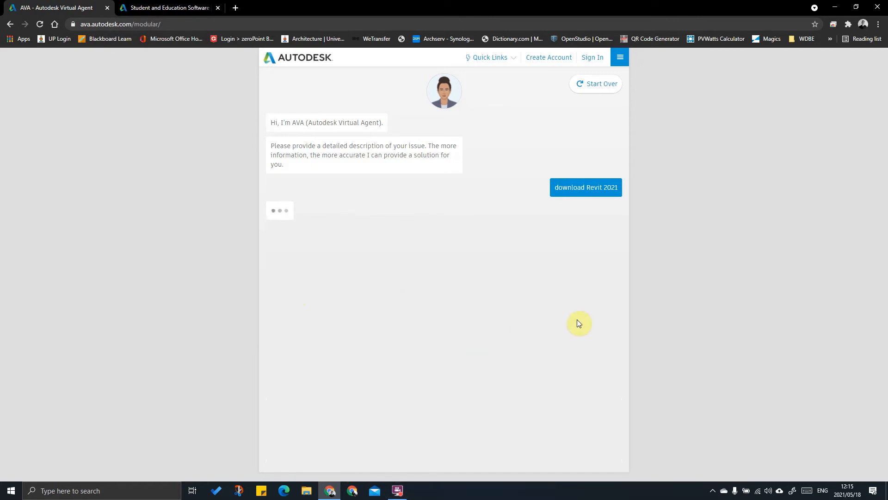
# Step: Check the Revit Generative Design sign-in link, go back, and return to the AVA chat
pyautogui.click(166, 8)
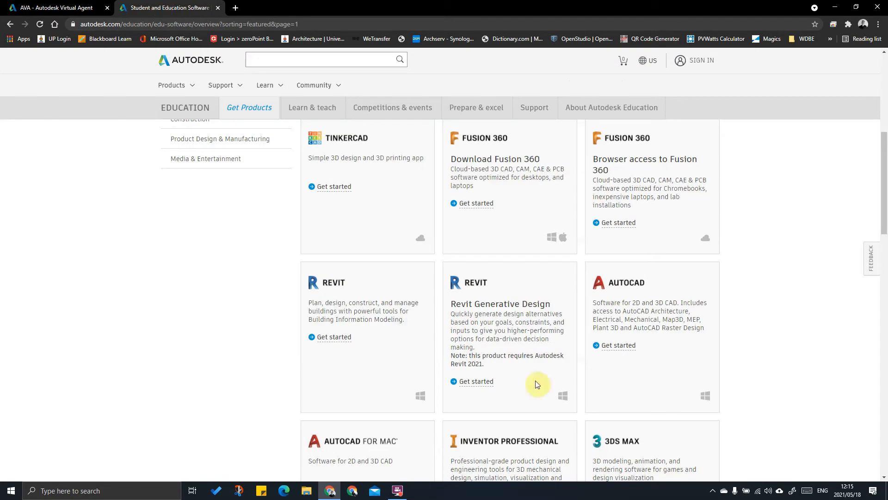
pyautogui.click(471, 386)
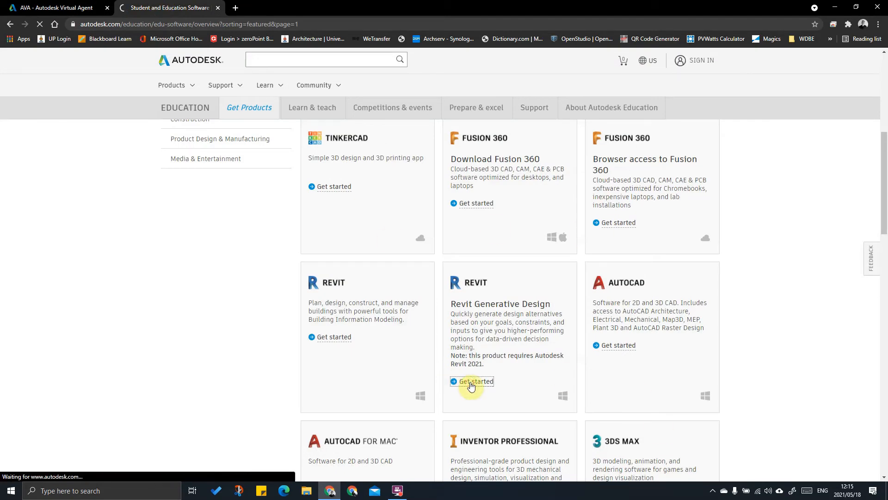
pyautogui.click(11, 25)
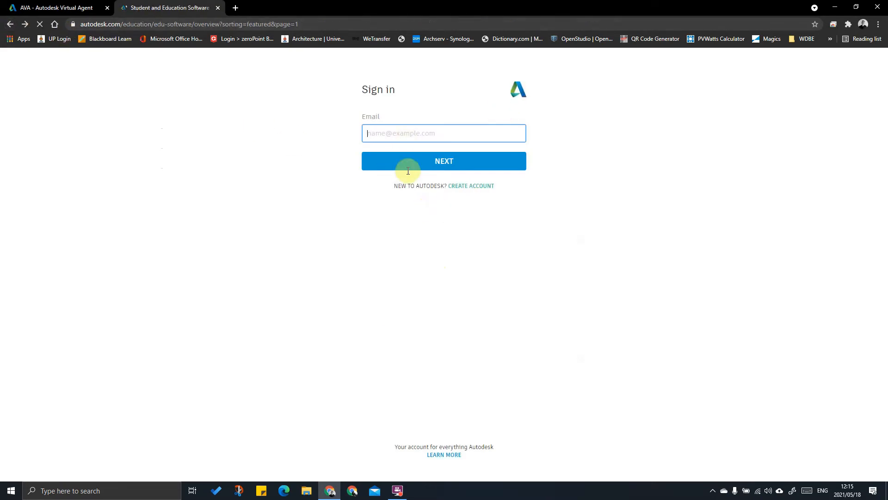
pyautogui.click(55, 8)
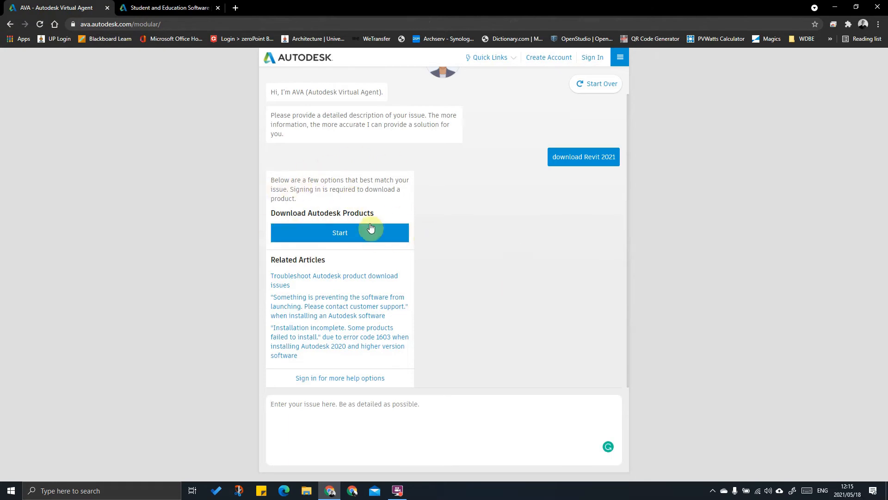
# Step: Choose Download Autodesk Products and sign in with the account e-mail and password
pyautogui.click(330, 231)
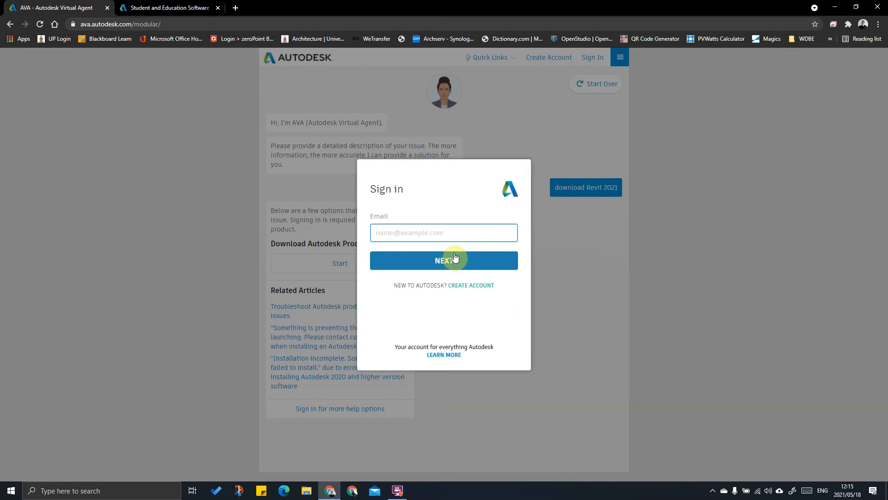
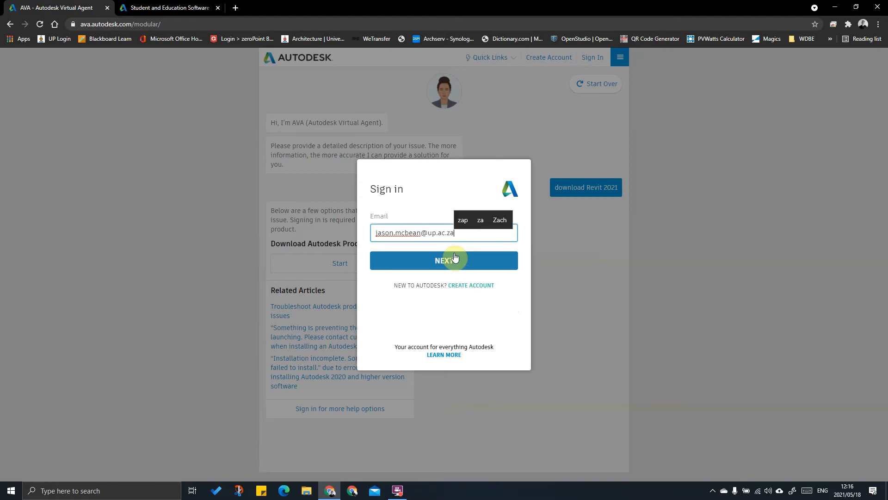
pyautogui.click(454, 258)
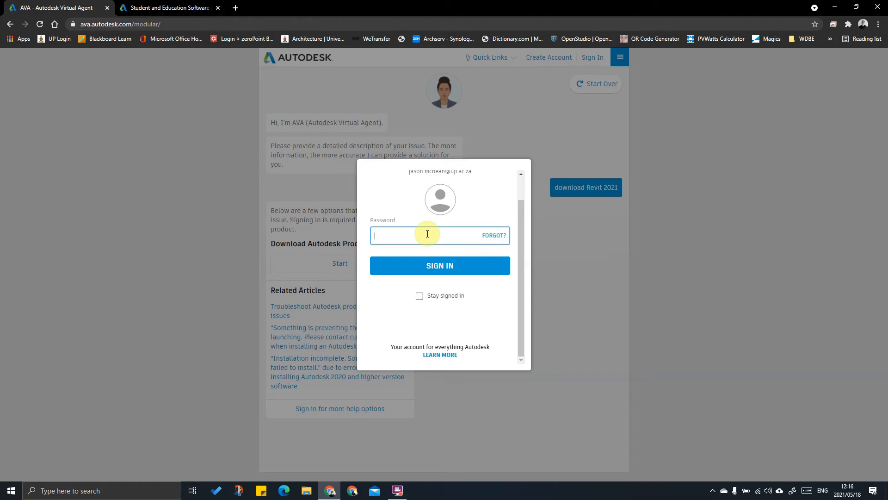
pyautogui.write('***')
pyautogui.press('Return')
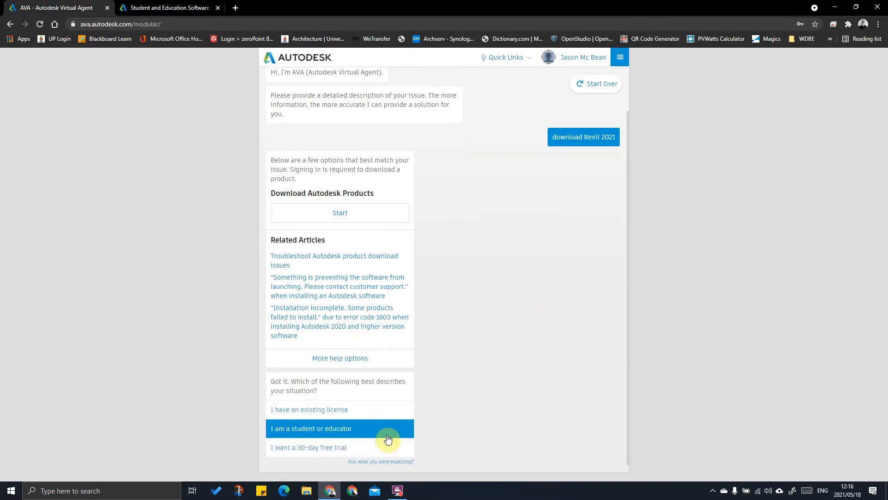
# Step: Answer 'I am a student or educator' and 'This computer', then go to the education products page
pyautogui.click(359, 429)
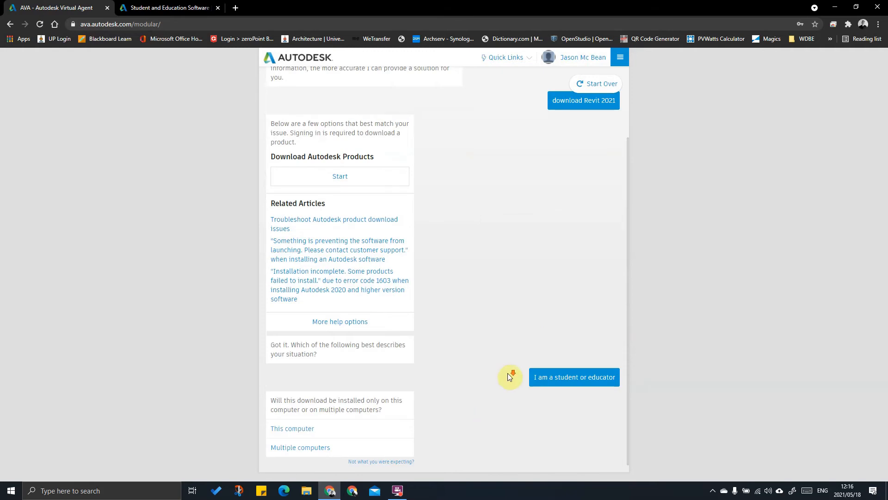
pyautogui.click(307, 426)
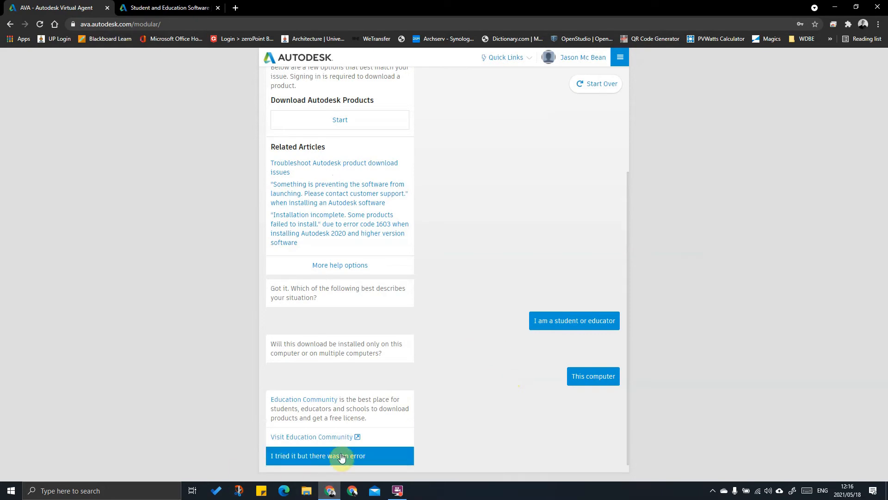
pyautogui.click(150, 8)
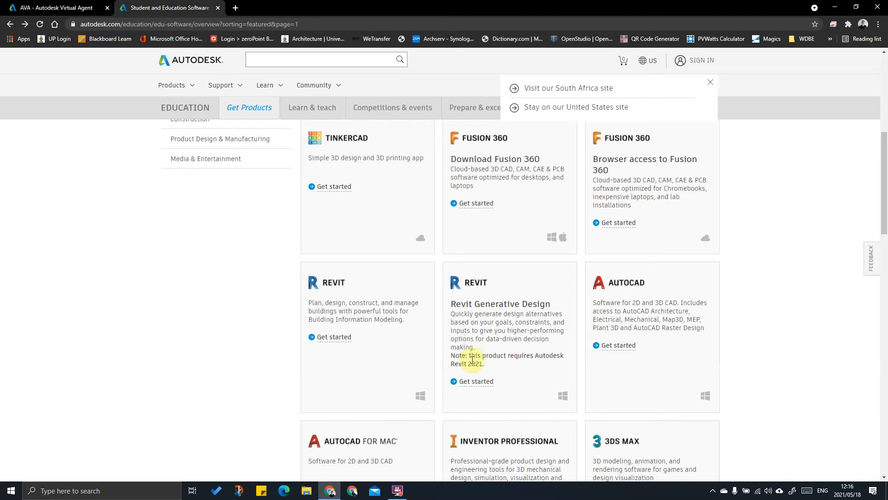
# Step: Click Get started on Revit and sign in with the account e-mail and password
pyautogui.click(323, 337)
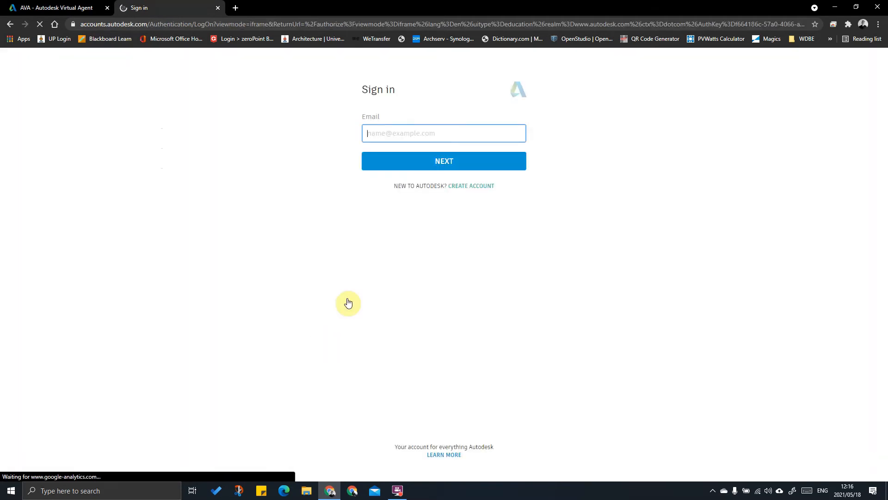
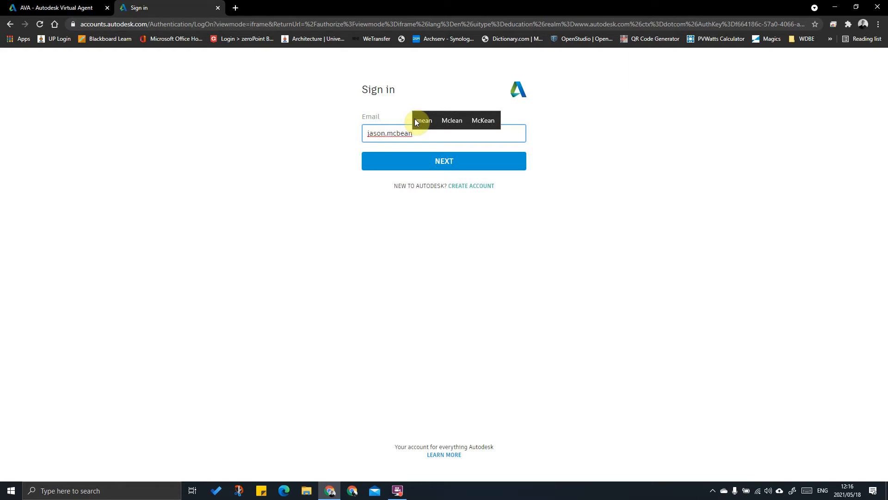
pyautogui.press('Return')
pyautogui.write('••')
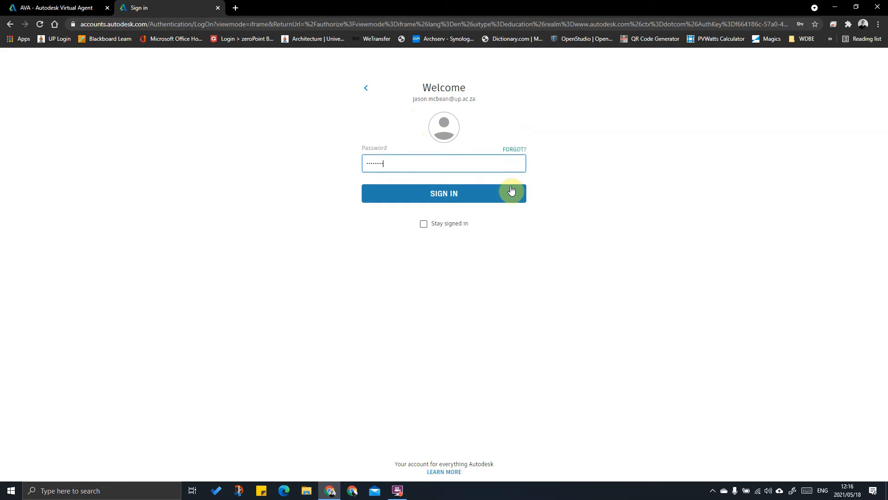
pyautogui.click(511, 190)
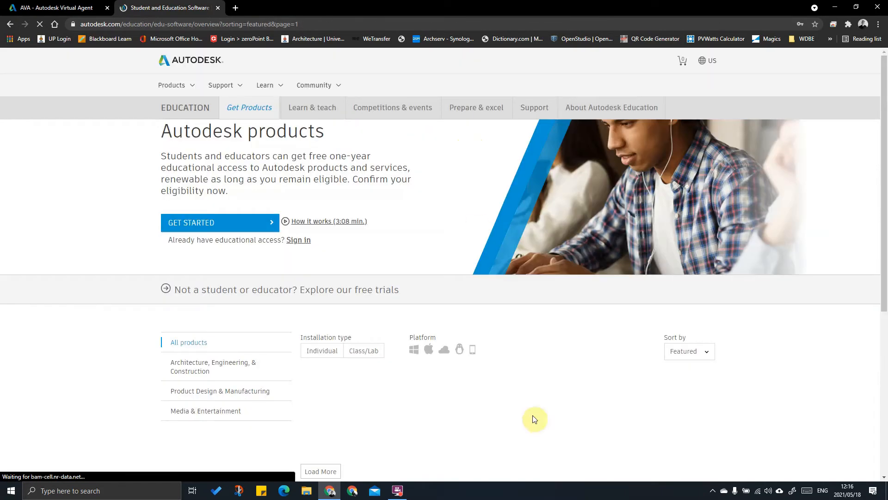
# Step: Decline the feedback survey and filter the products to Individual installs
pyautogui.scroll(-2, 417, 271)
pyautogui.scroll(-3, 430, 268)
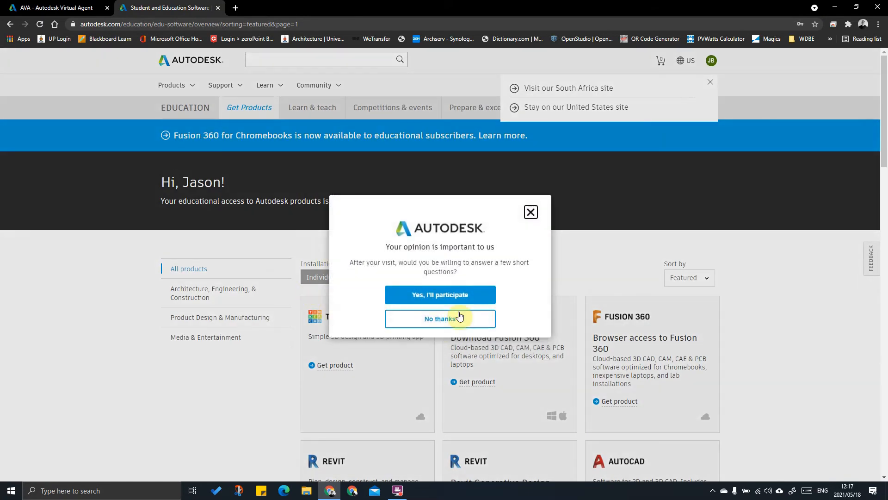
pyautogui.click(443, 319)
pyautogui.click(319, 277)
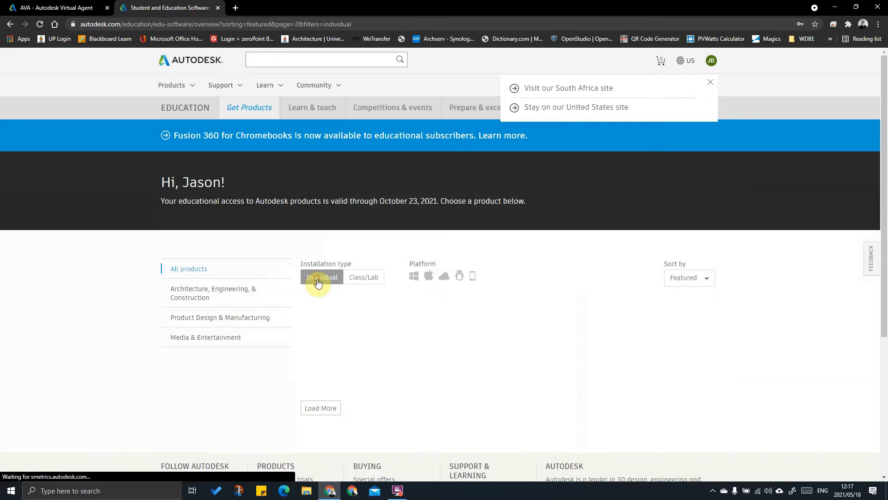
# Step: Set Revit's version to 2021, view its install options, then return to the AVA chat
pyautogui.scroll(-3, 596, 280)
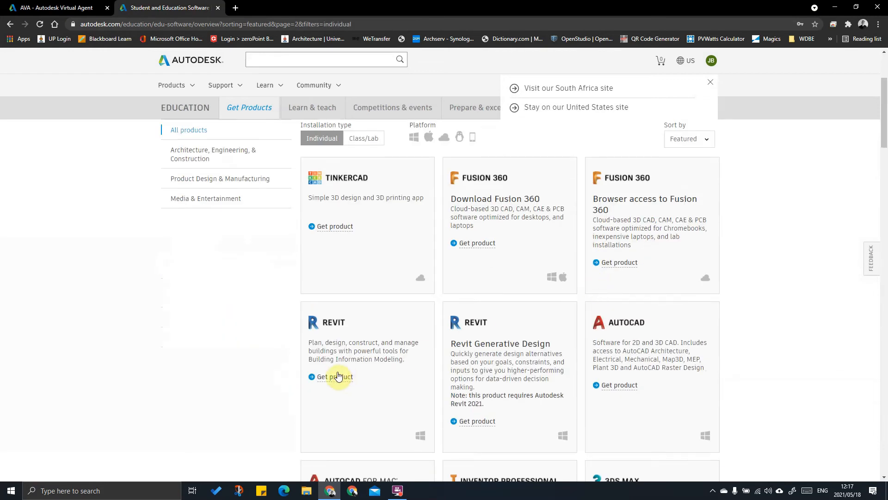
pyautogui.click(339, 378)
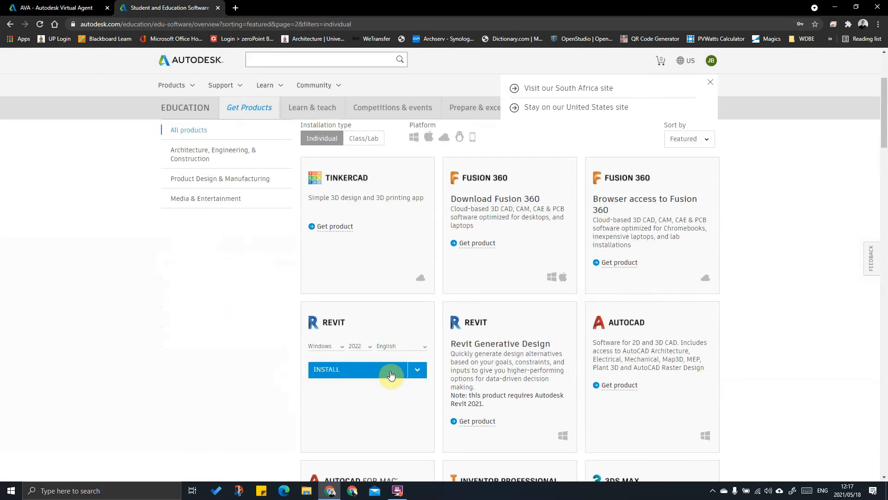
pyautogui.click(418, 370)
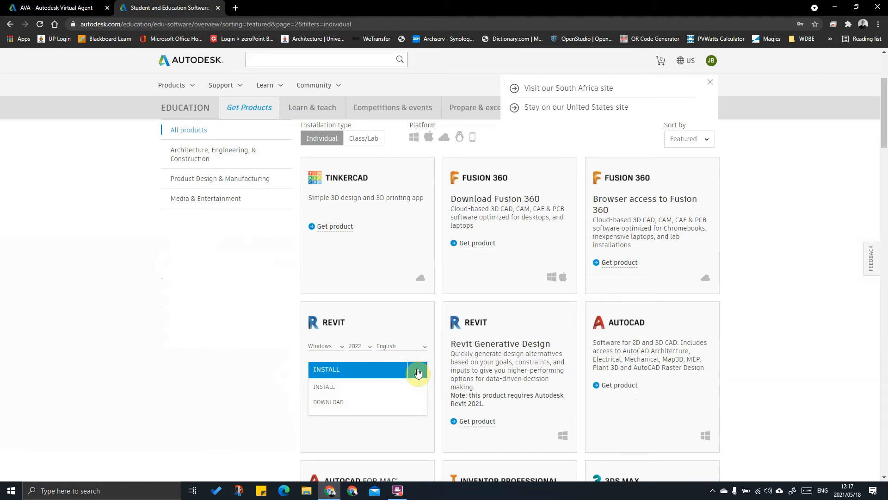
pyautogui.click(370, 351)
pyautogui.click(363, 373)
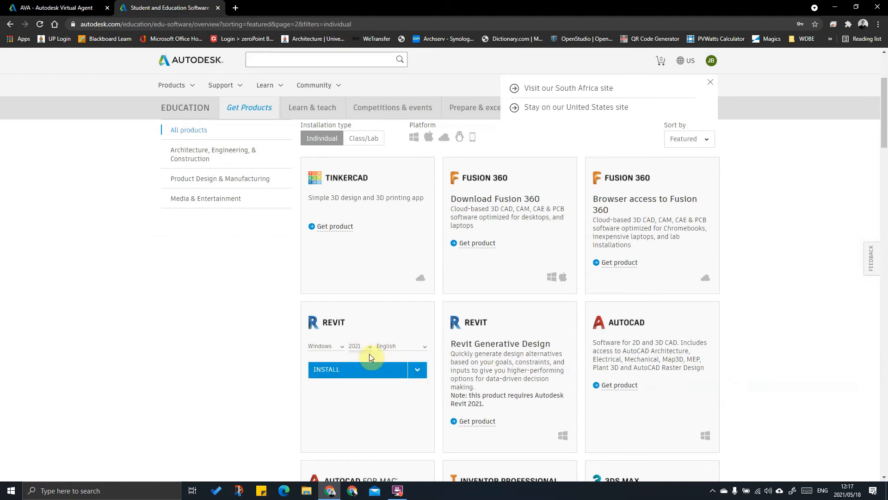
pyautogui.click(415, 373)
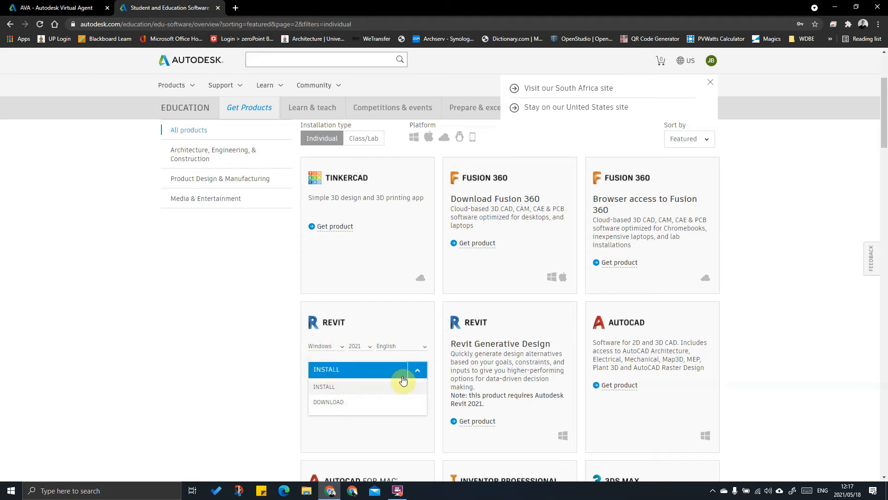
pyautogui.click(63, 7)
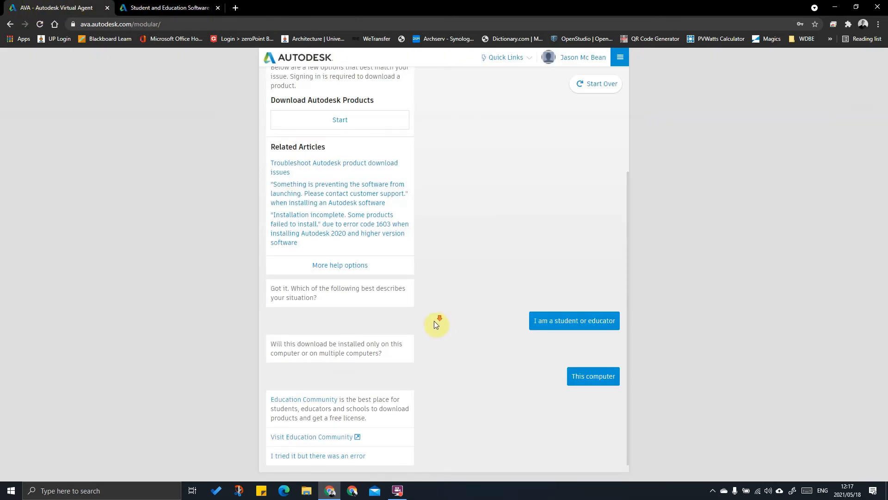
# Step: Report the install error, confirm with Yes, and keep English as the download language
pyautogui.click(299, 456)
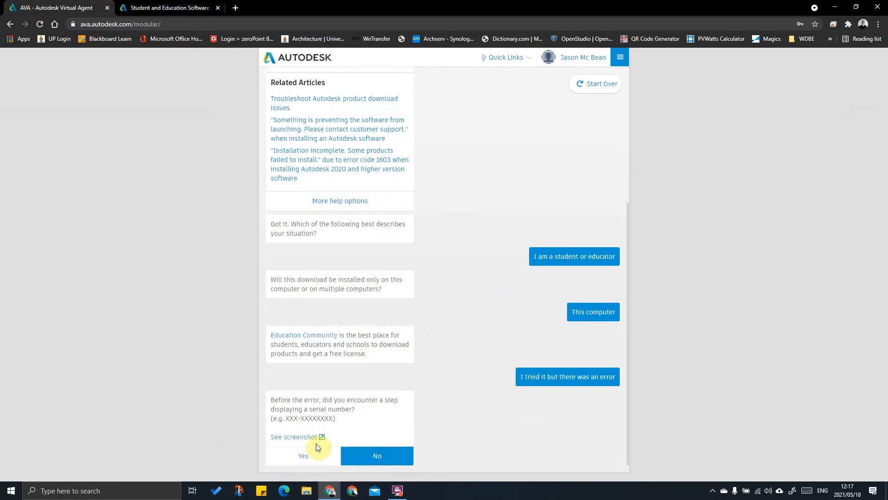
pyautogui.click(291, 455)
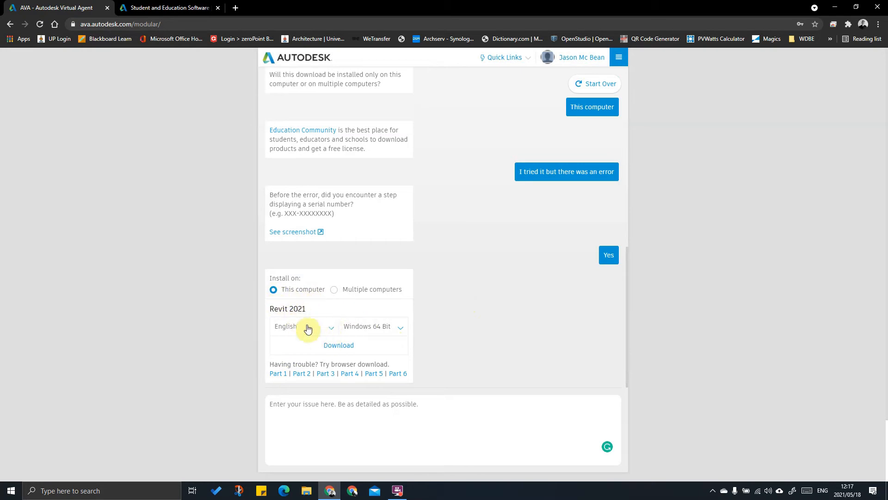
pyautogui.click(327, 326)
pyautogui.click(359, 360)
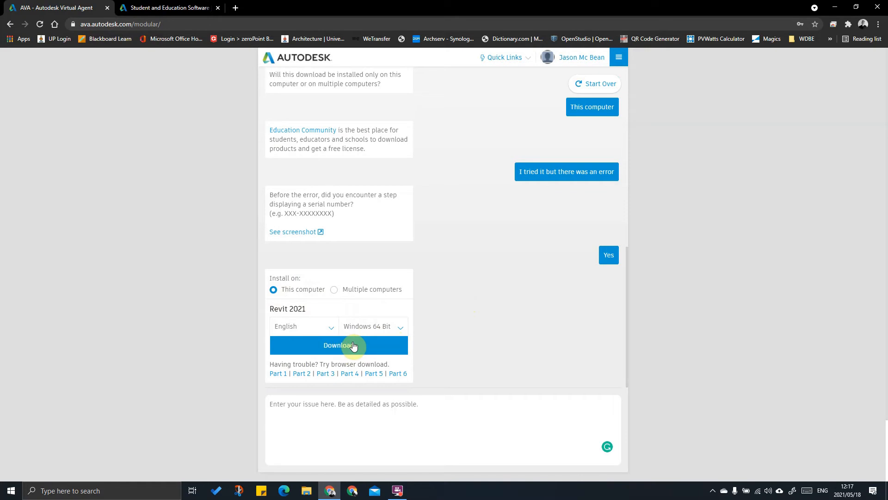
# Step: Start the Revit 2021 Windows 64 Bit Part 1 download, cancel the Save As, and open File Explorer
pyautogui.click(284, 374)
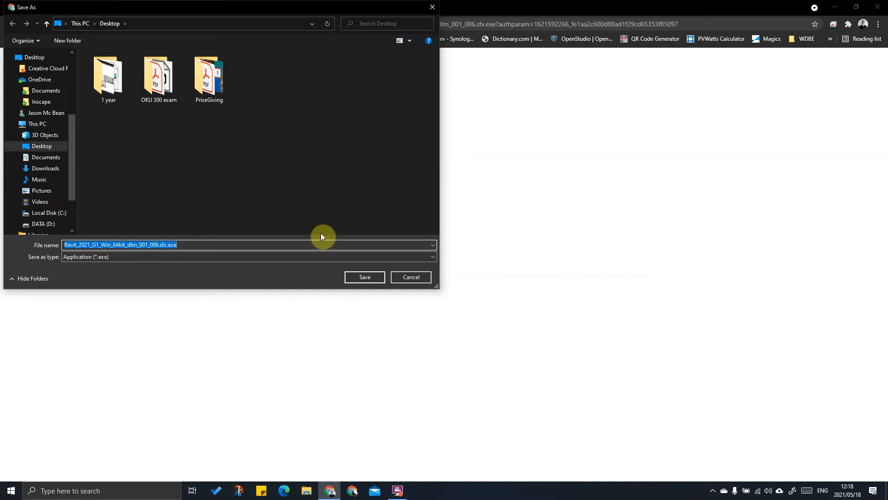
pyautogui.click(420, 277)
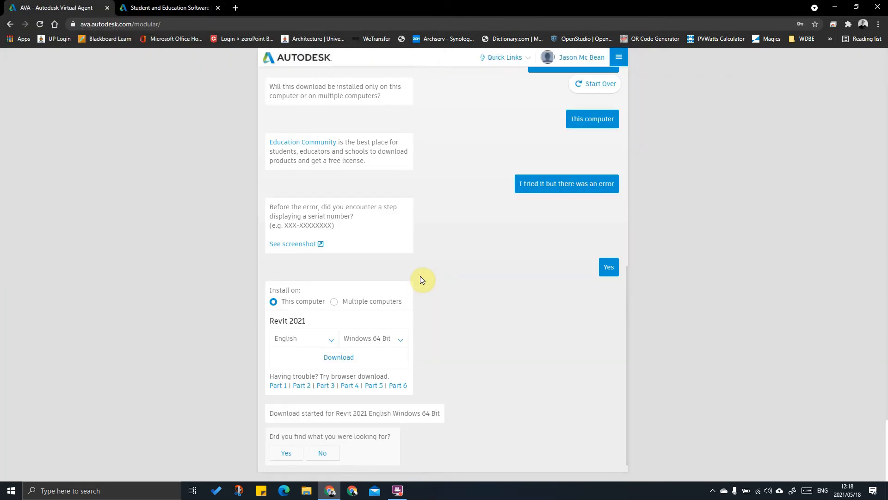
pyautogui.click(308, 491)
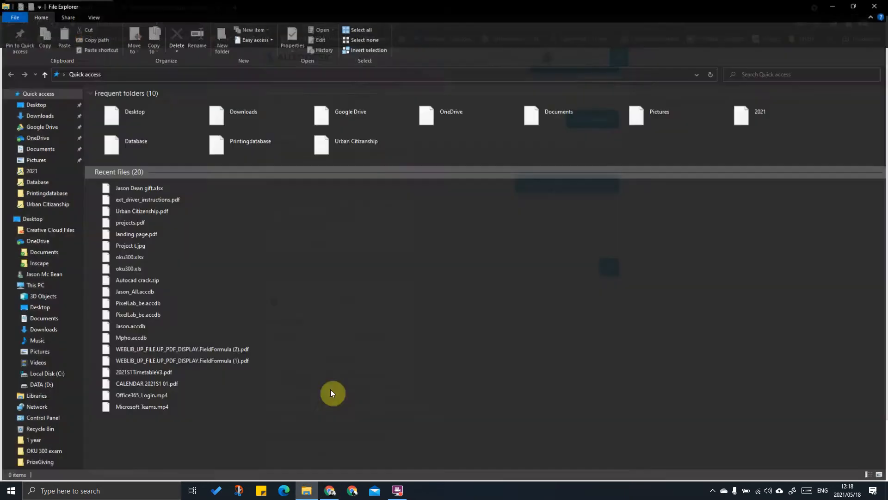
# Step: In D:\Programs\Autodesk\Revit\2021, launch Revit_2021_G1_Win_64bit_dlm_001_006.sfx.exe
pyautogui.click(39, 385)
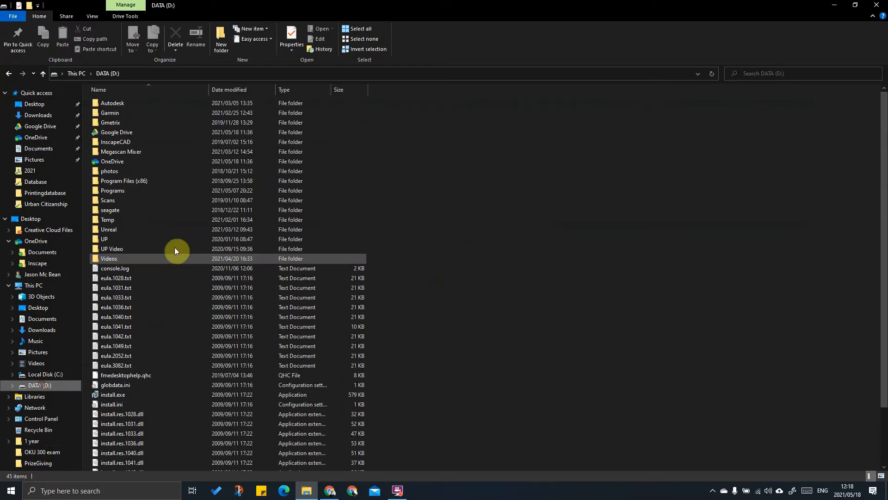
pyautogui.doubleClick(117, 189)
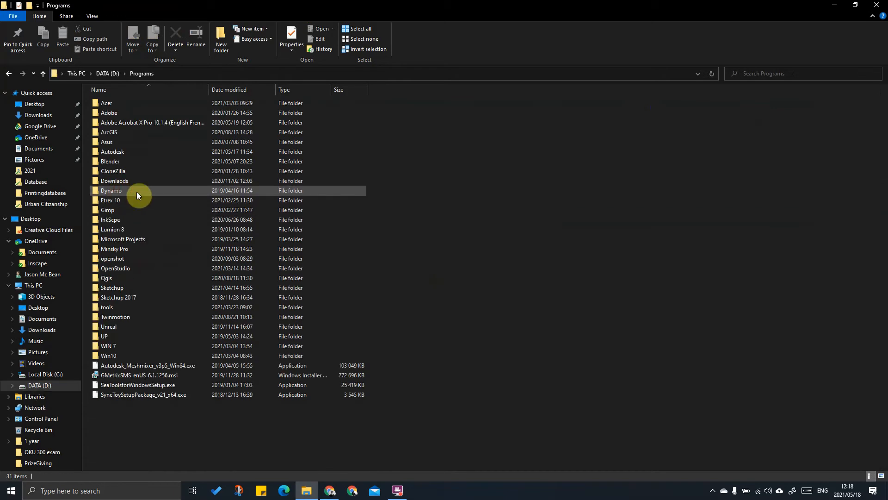
pyautogui.doubleClick(124, 153)
pyautogui.doubleClick(119, 132)
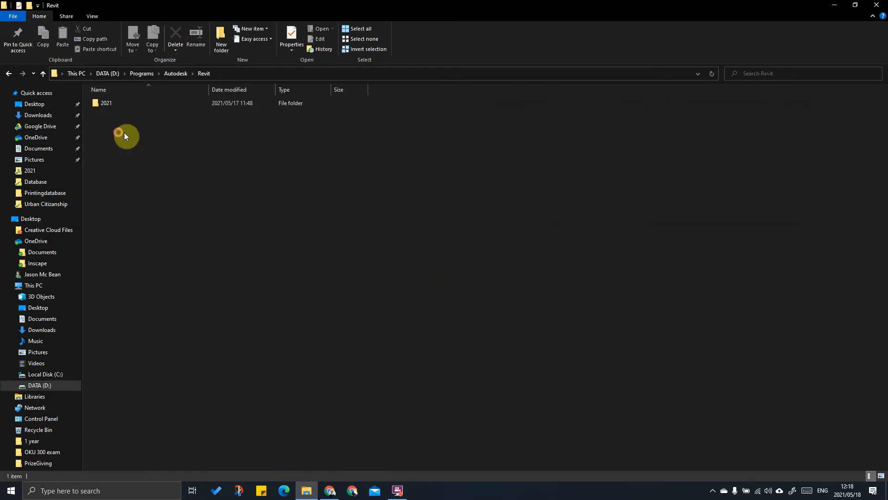
pyautogui.click(109, 103)
pyautogui.doubleClick(110, 103)
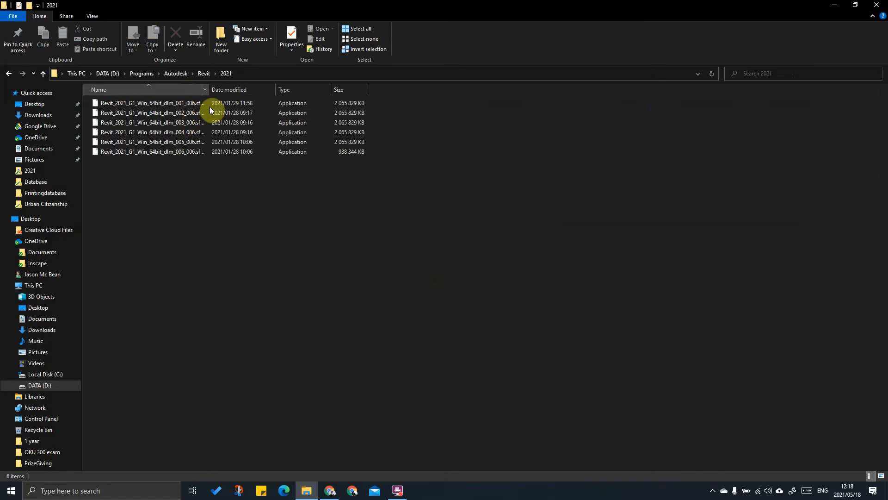
pyautogui.moveTo(213, 89); pyautogui.dragTo(370, 90)
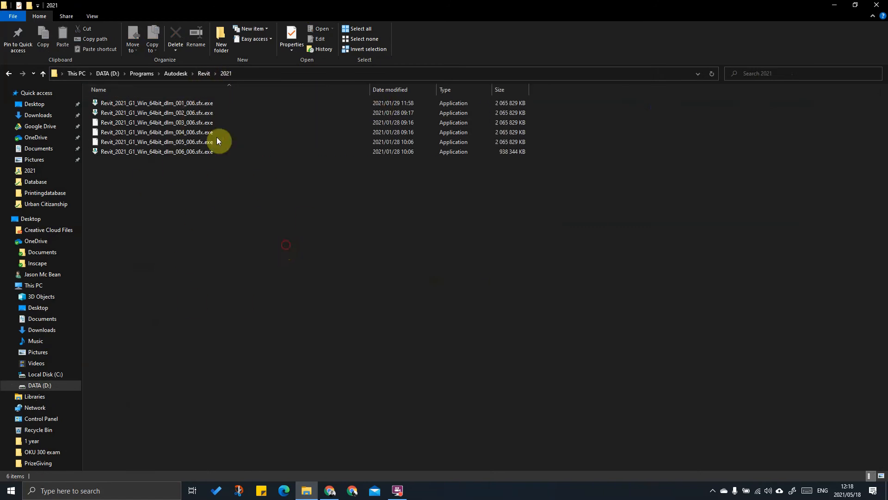
pyautogui.doubleClick(183, 103)
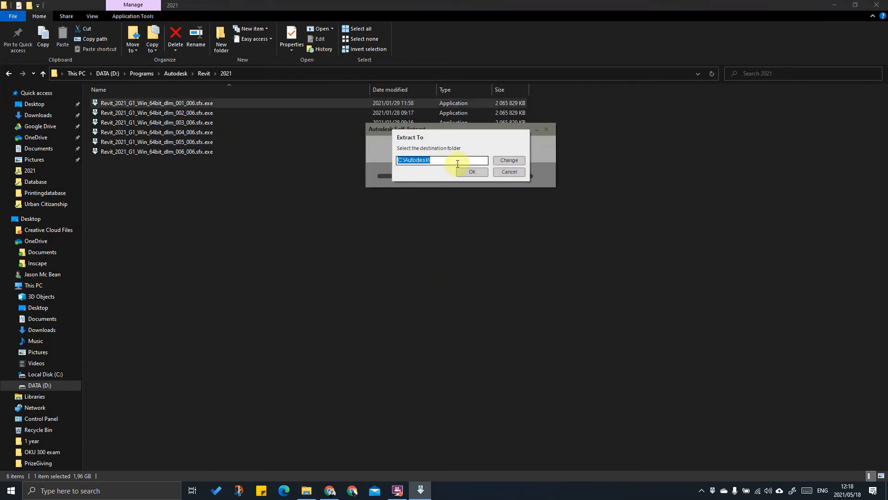
# Step: Set the extraction destination to DATA (D:) > Autodesk and start extracting the Revit 2021 files
pyautogui.click(510, 160)
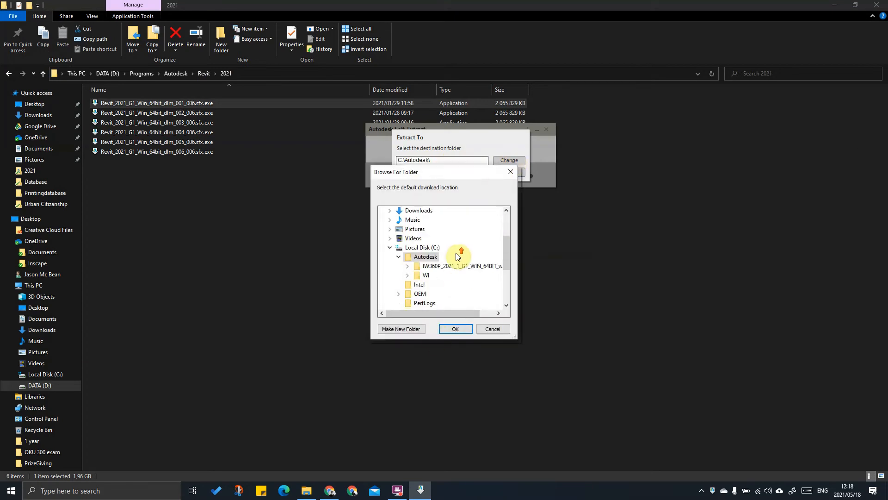
pyautogui.scroll(-3, 481, 273)
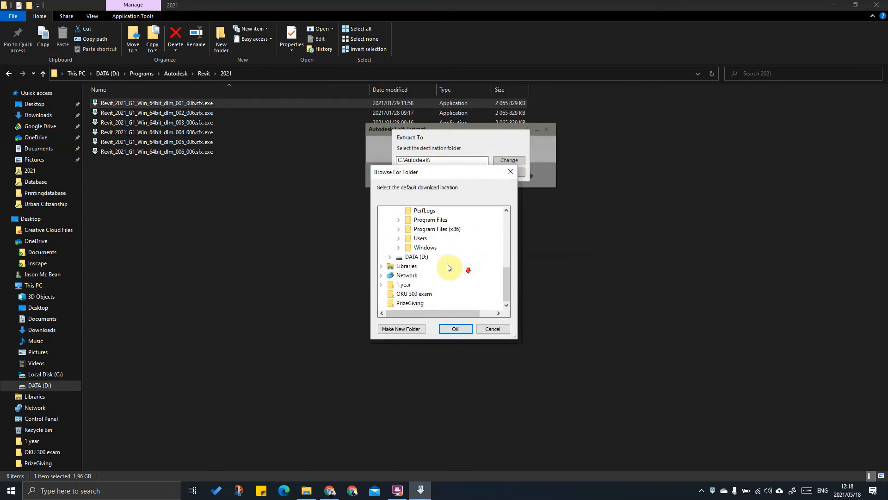
pyautogui.click(412, 258)
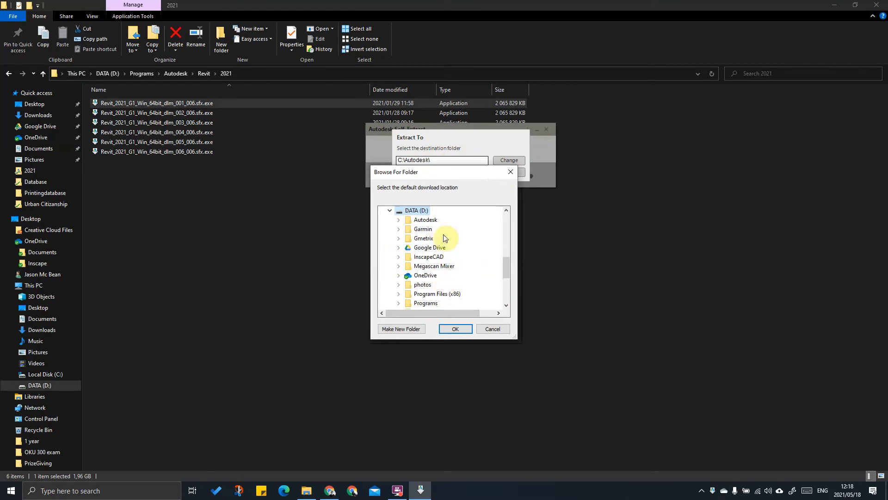
pyautogui.click(431, 222)
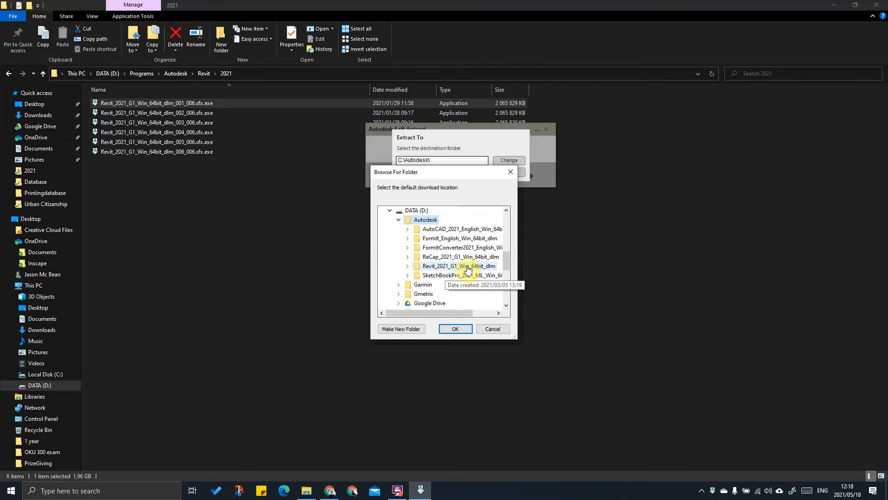
pyautogui.click(488, 328)
pyautogui.click(470, 173)
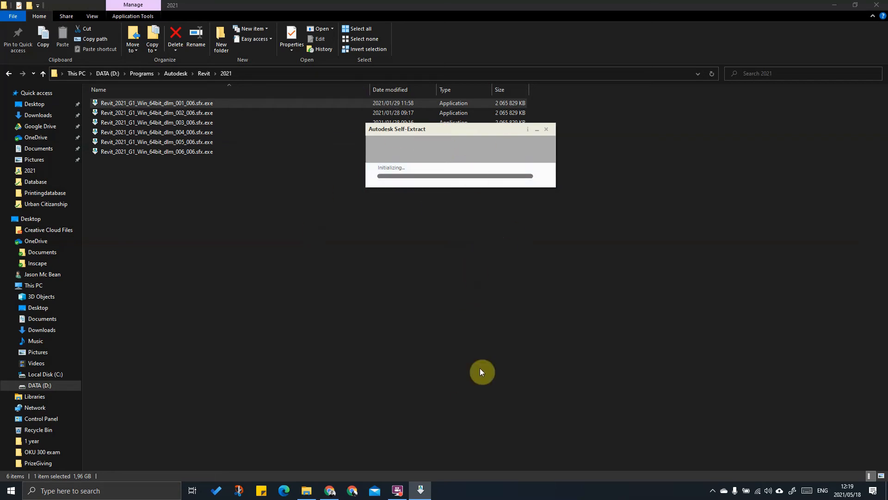
# Step: Open the Autodesk folder on DATA (D:), then check the Autodesk folder on Local Disk (C:)
pyautogui.click(398, 491)
pyautogui.click(389, 185)
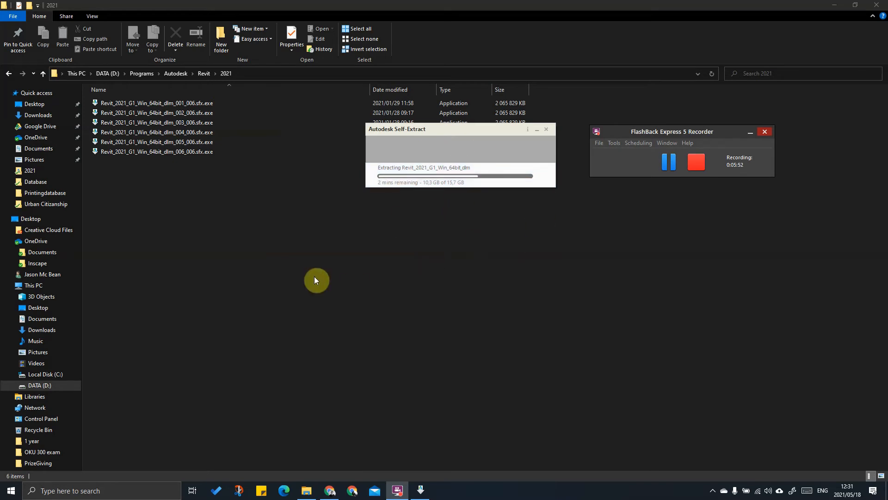
pyautogui.click(41, 384)
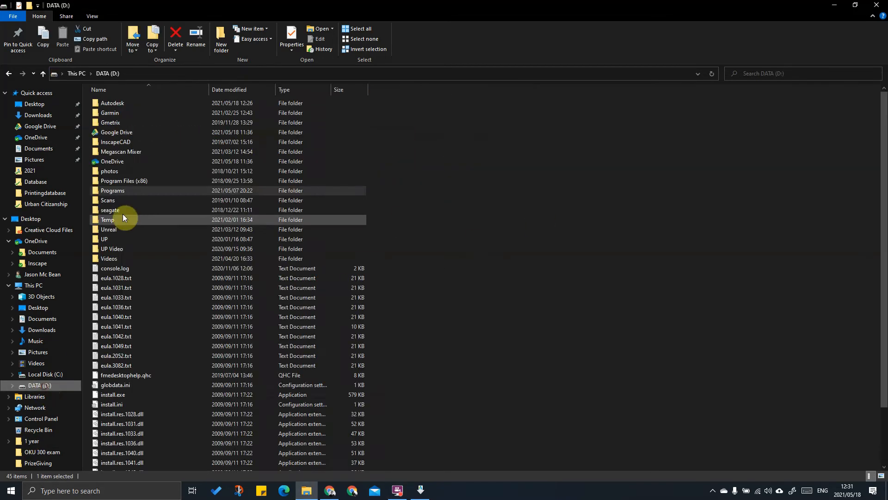
pyautogui.doubleClick(112, 103)
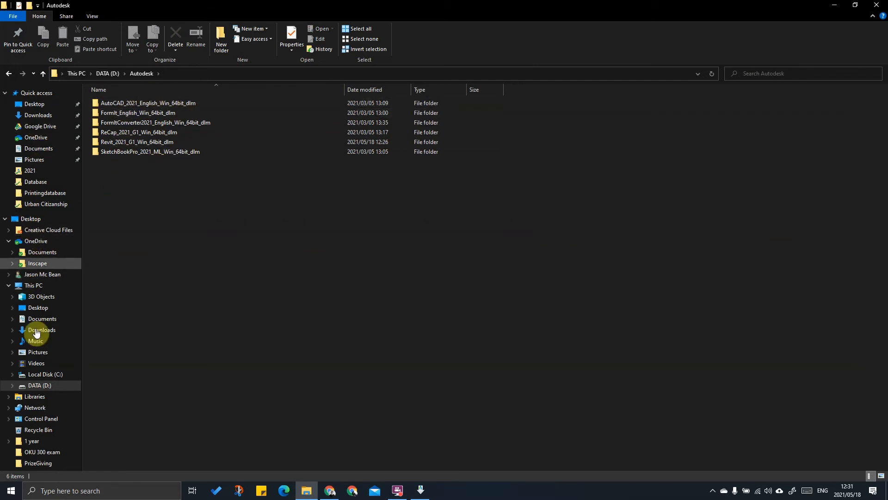
pyautogui.click(42, 378)
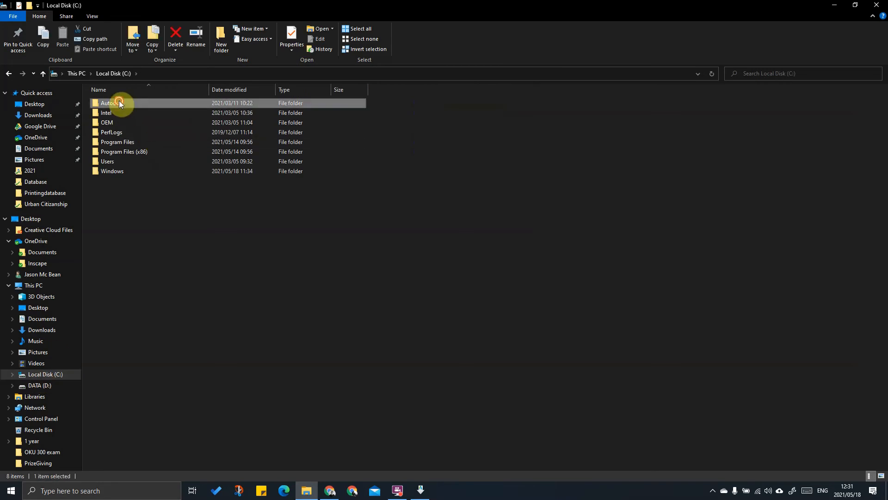
pyautogui.doubleClick(117, 101)
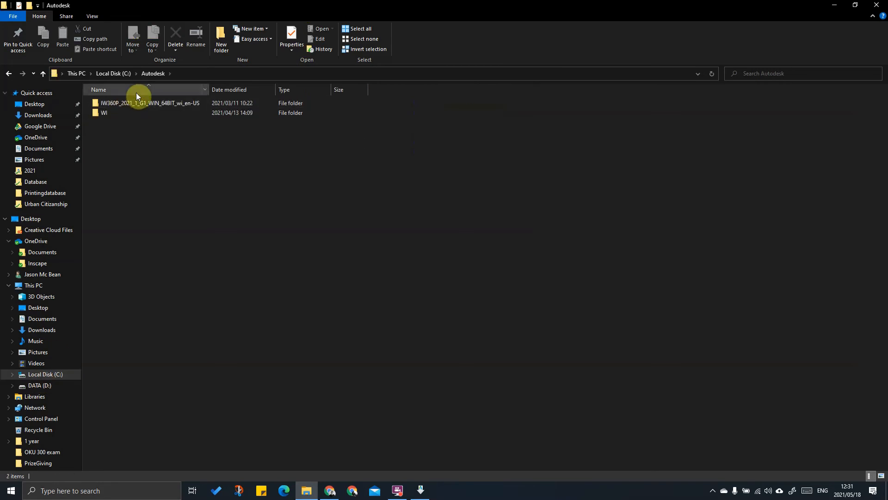
# Step: Return to D:\Autodesk and move the Self-Extract progress window lower and left
pyautogui.click(38, 386)
pyautogui.doubleClick(114, 102)
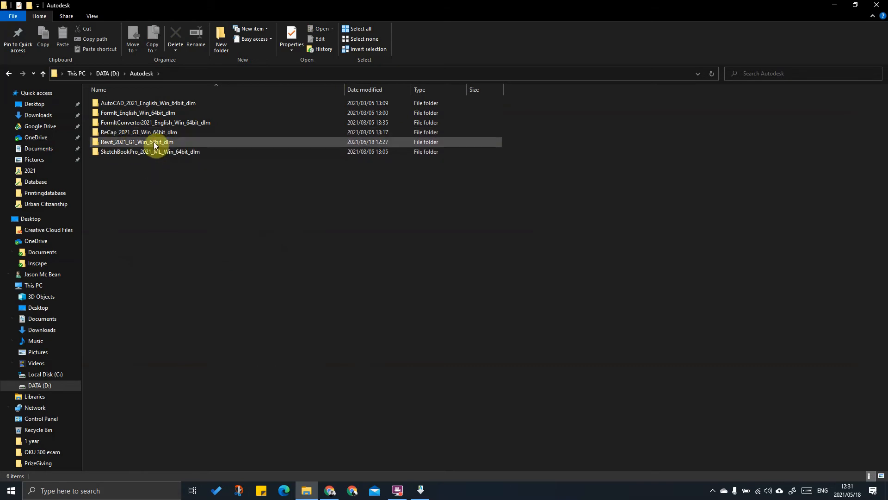
pyautogui.click(420, 490)
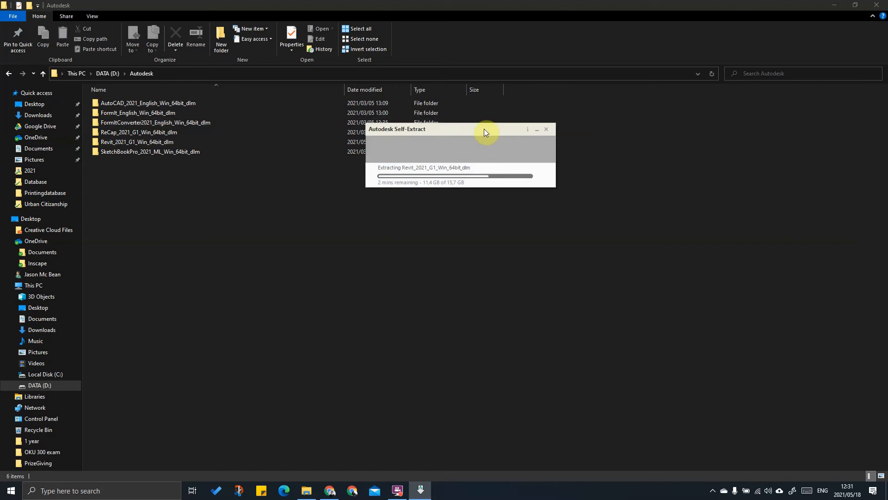
pyautogui.moveTo(486, 130); pyautogui.dragTo(355, 171)
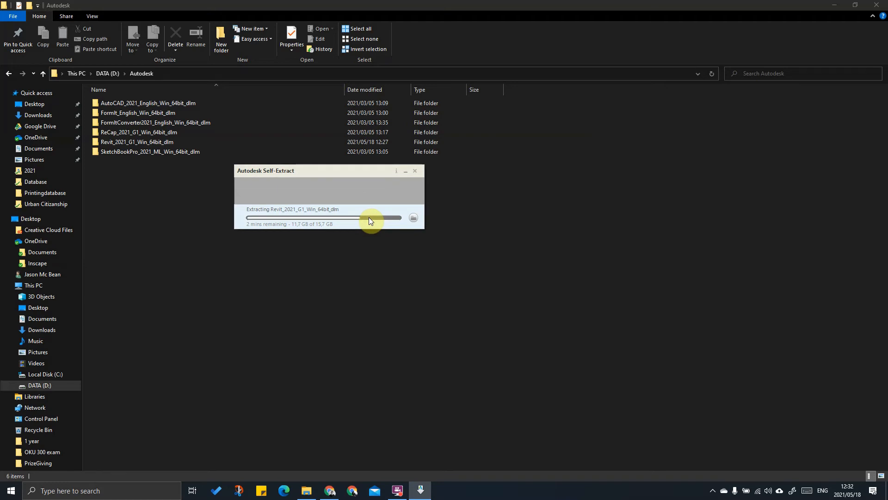
# Step: Open Revit_2021_G1_Win_64bit_dlm, check the extraction reaches 15.7 GB, then minimise Explorer
pyautogui.doubleClick(122, 144)
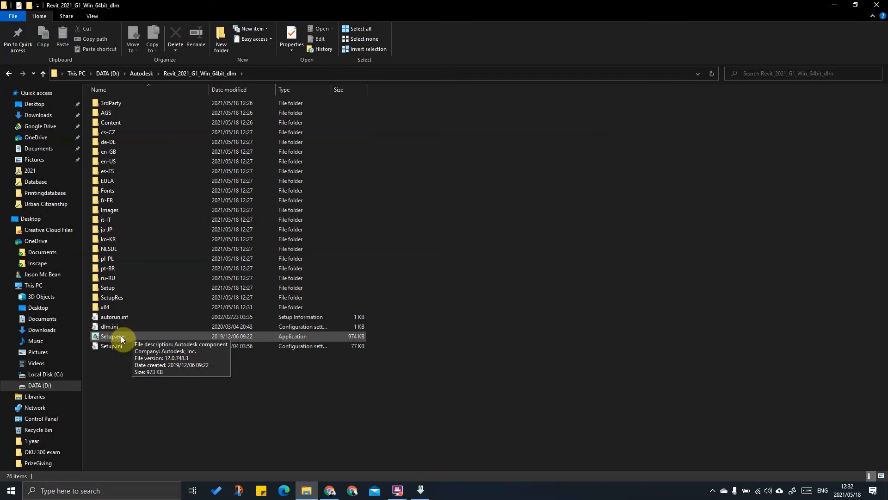
pyautogui.click(422, 491)
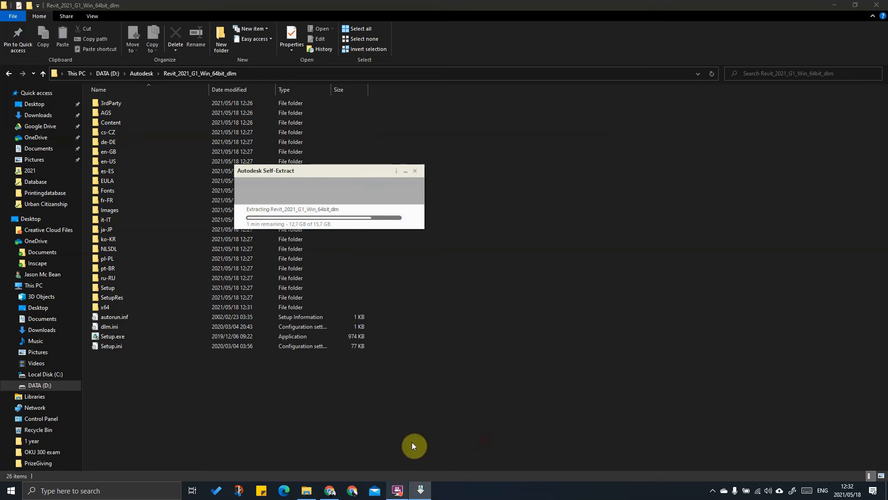
pyautogui.click(401, 483)
pyautogui.click(669, 163)
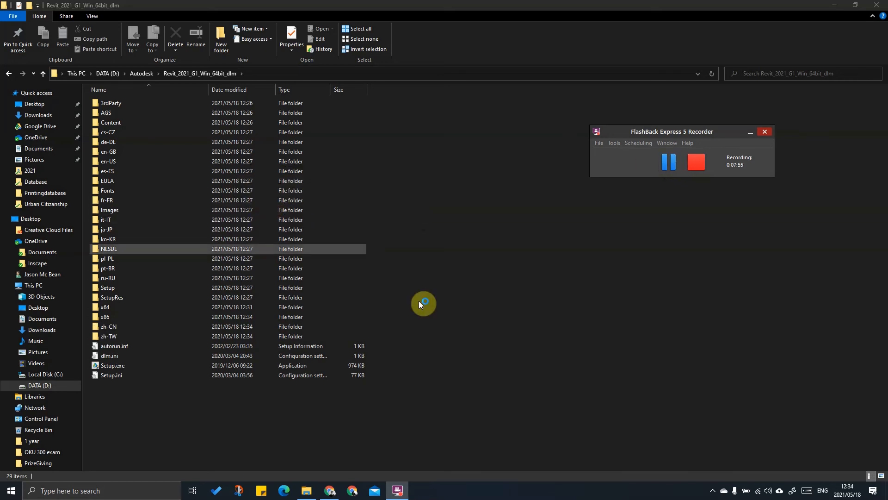
pyautogui.click(835, 6)
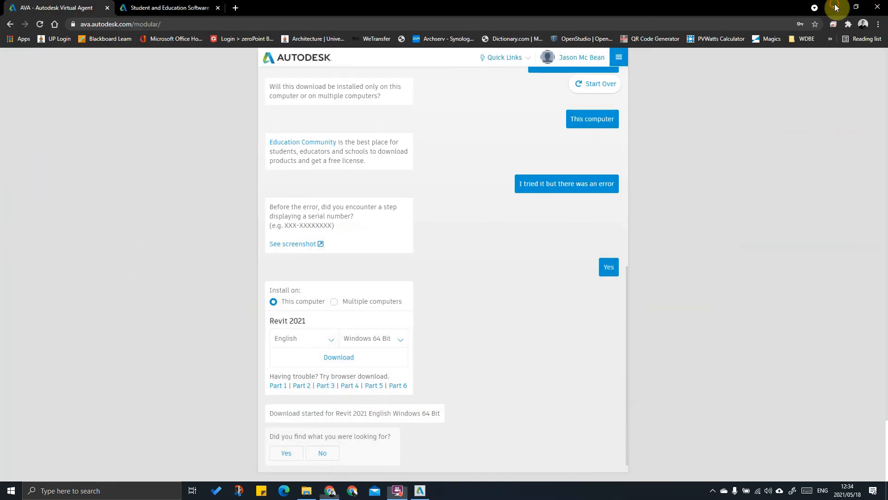
# Step: Minimise the browser and bring the Revit 2021 setup window forward, moving it up and left
pyautogui.click(836, 8)
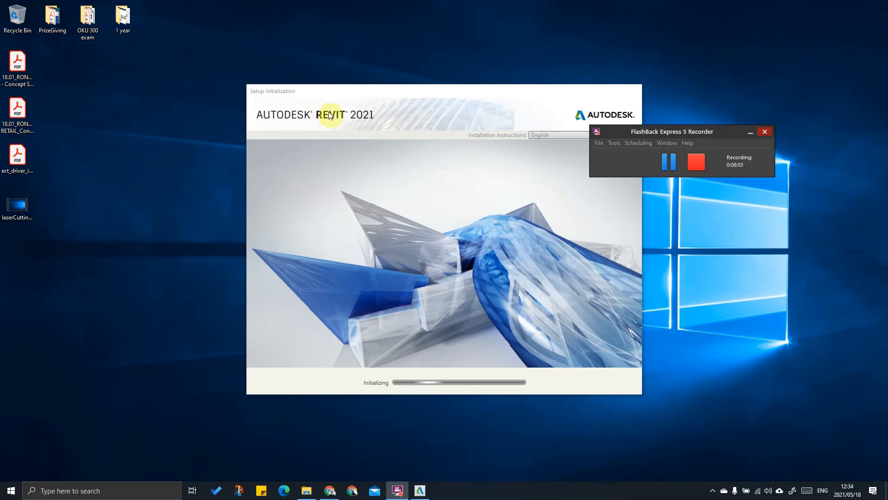
pyautogui.click(445, 104)
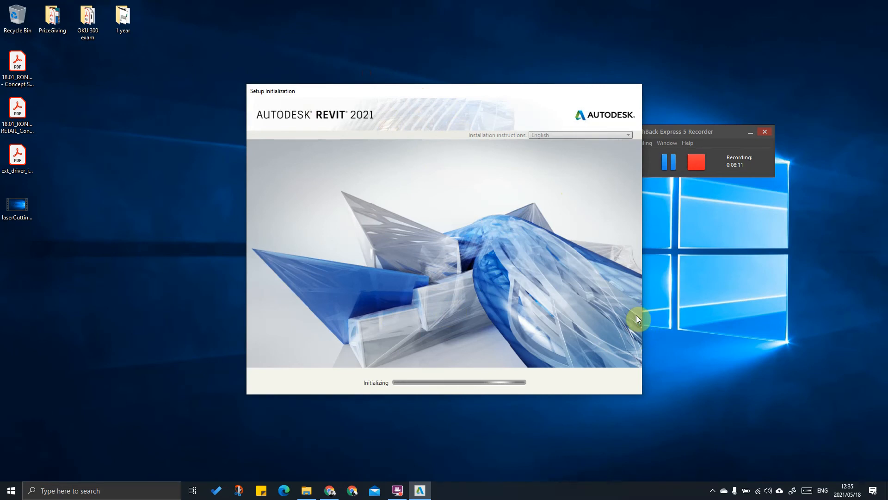
pyautogui.moveTo(448, 91); pyautogui.dragTo(356, 83)
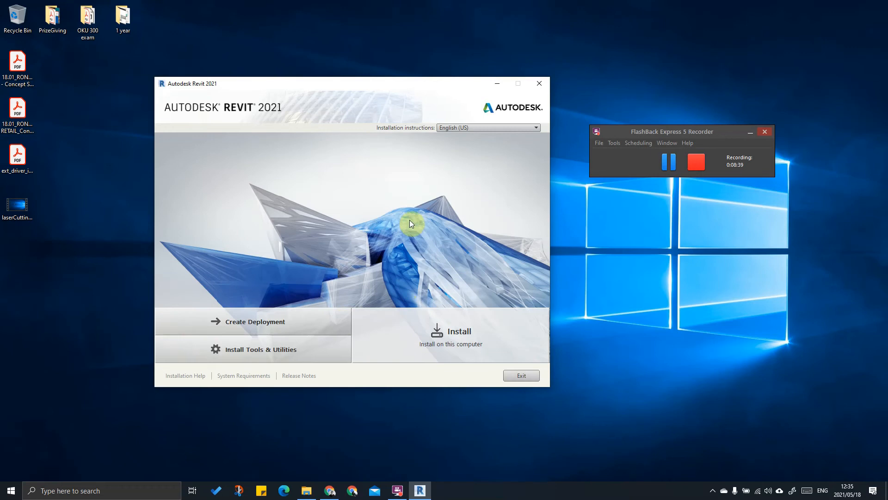
# Step: Start installing on this computer, accept the licence, and expand the Revit 2021 settings
pyautogui.click(452, 341)
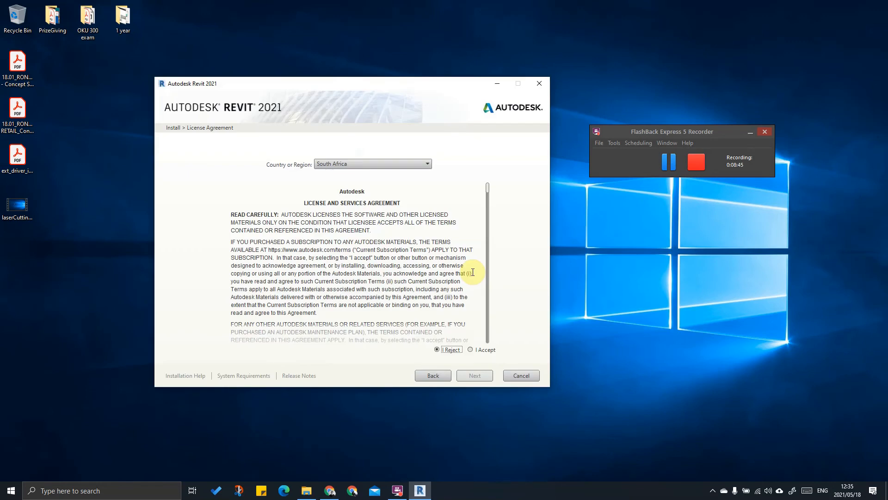
pyautogui.click(477, 376)
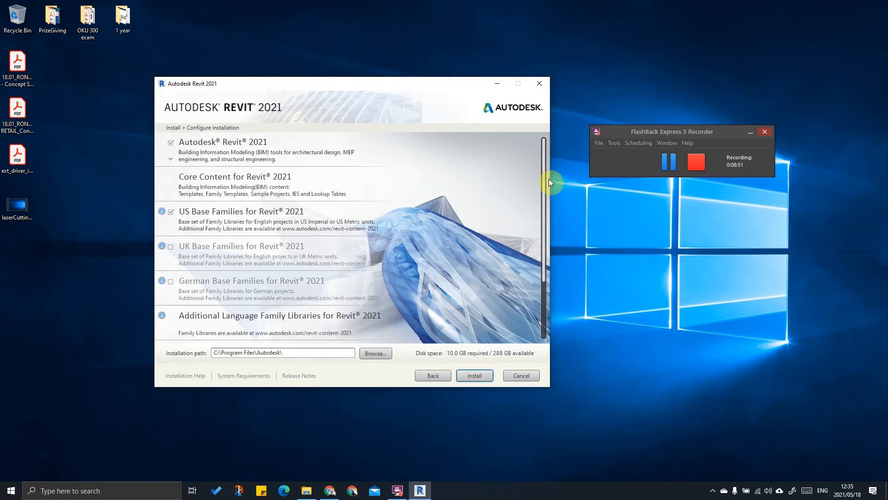
pyautogui.click(170, 160)
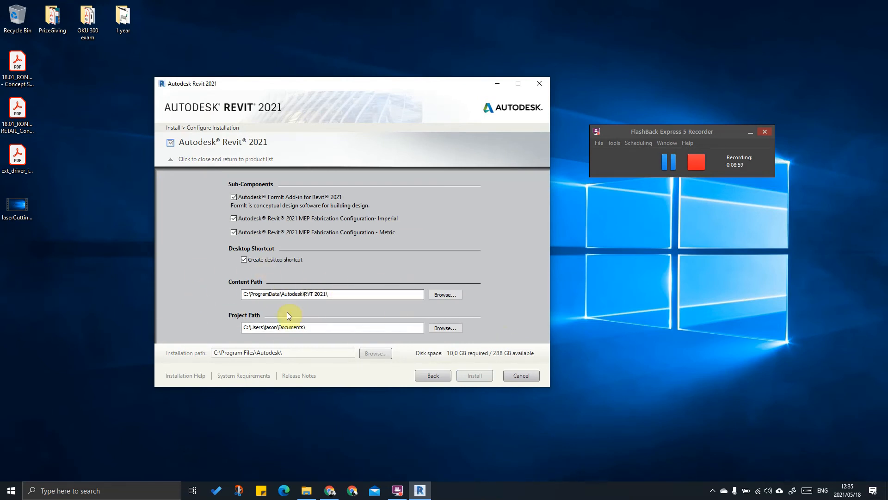
# Step: Change the Project Path to the InscapeCAD folder on DATA (D:), giving D:\InscapeCAD\
pyautogui.click(443, 328)
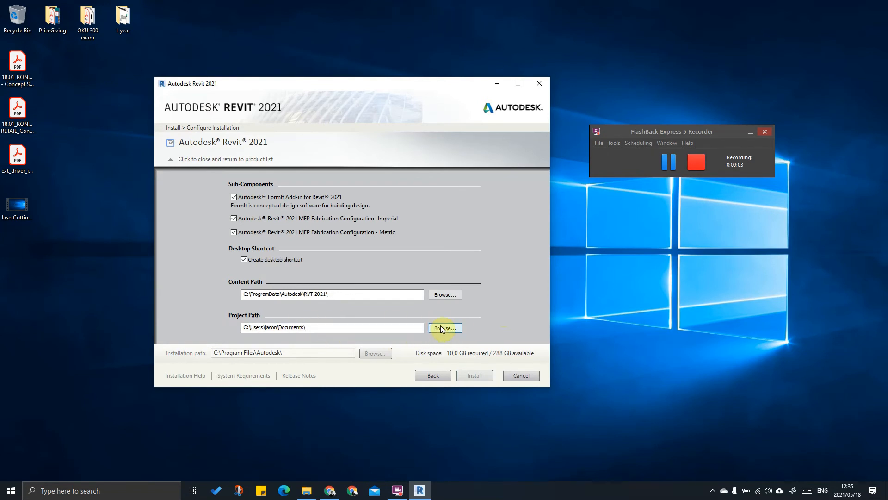
pyautogui.scroll(-5, 208, 148)
pyautogui.scroll(-1, 208, 149)
pyautogui.click(272, 112)
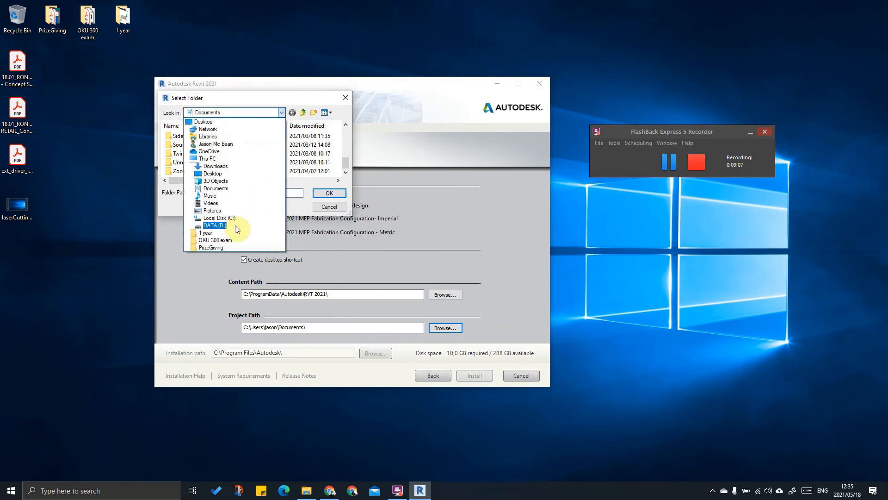
pyautogui.click(237, 226)
pyautogui.scroll(-3, 249, 167)
pyautogui.scroll(1, 240, 155)
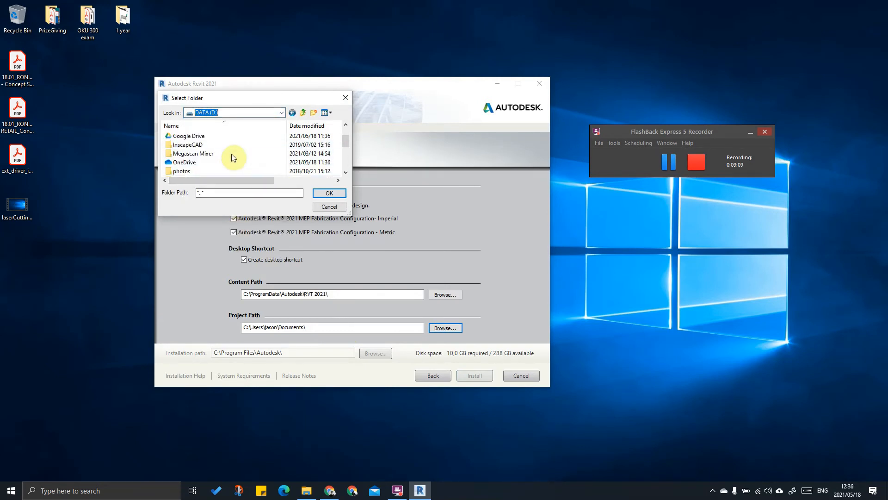
pyautogui.scroll(1, 233, 157)
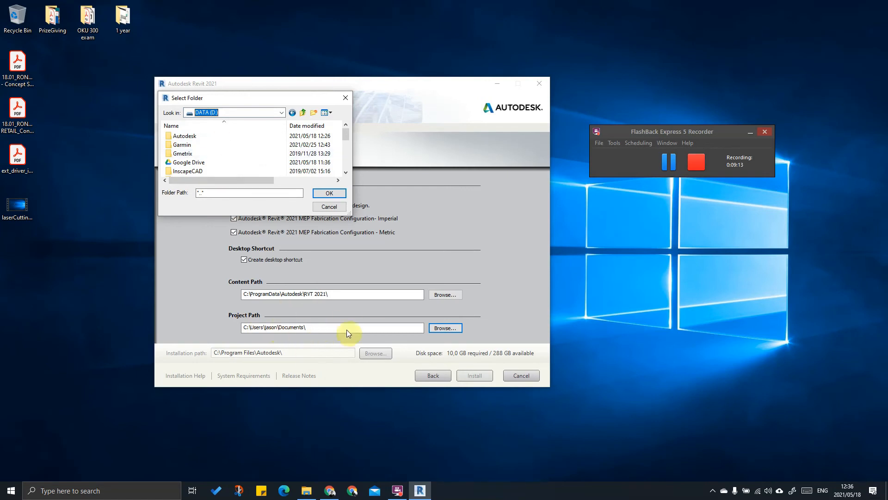
pyautogui.scroll(-2, 224, 167)
pyautogui.scroll(2, 224, 166)
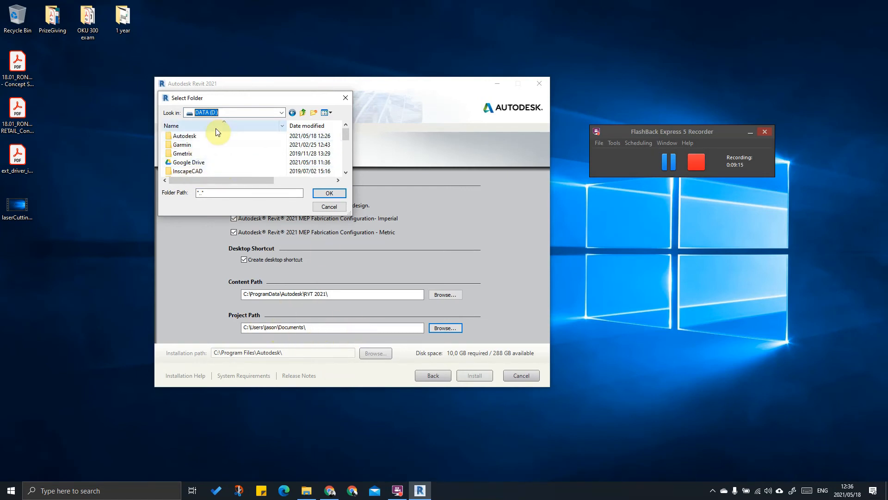
pyautogui.scroll(-1, 213, 153)
pyautogui.click(198, 146)
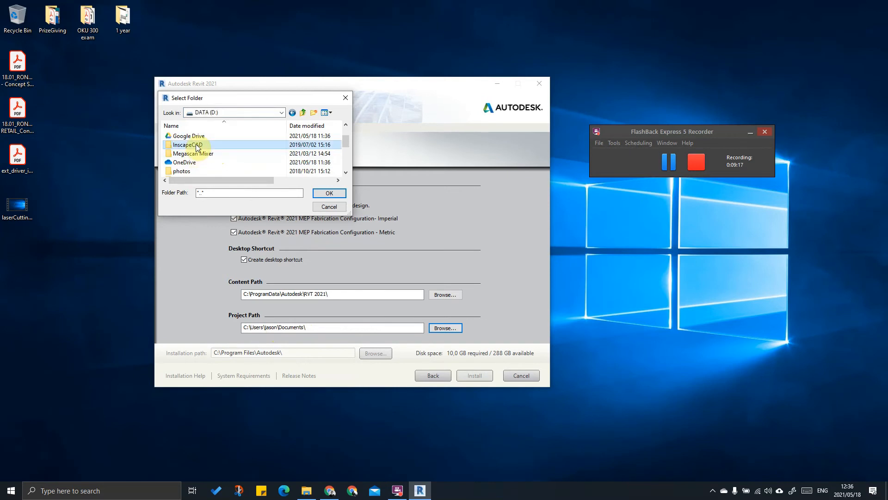
pyautogui.click(329, 193)
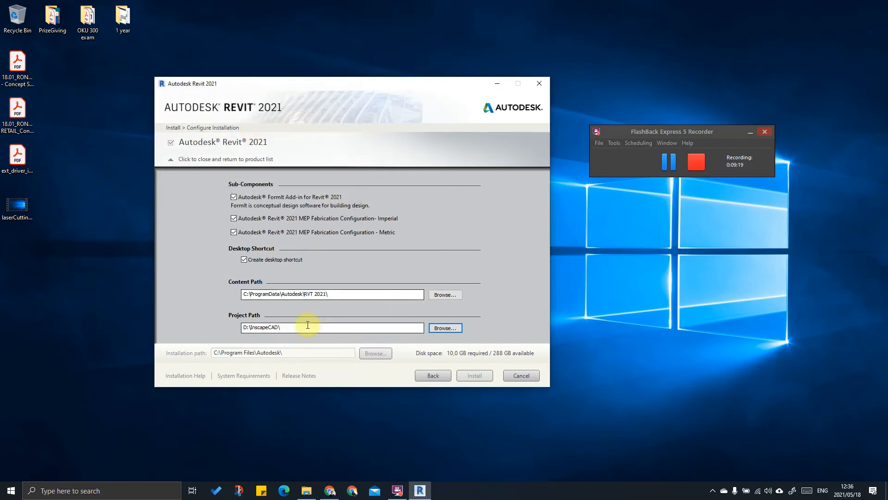
# Step: Reopen the project path folder browser and cancel it, keeping D:\InscapeCAD\
pyautogui.click(447, 330)
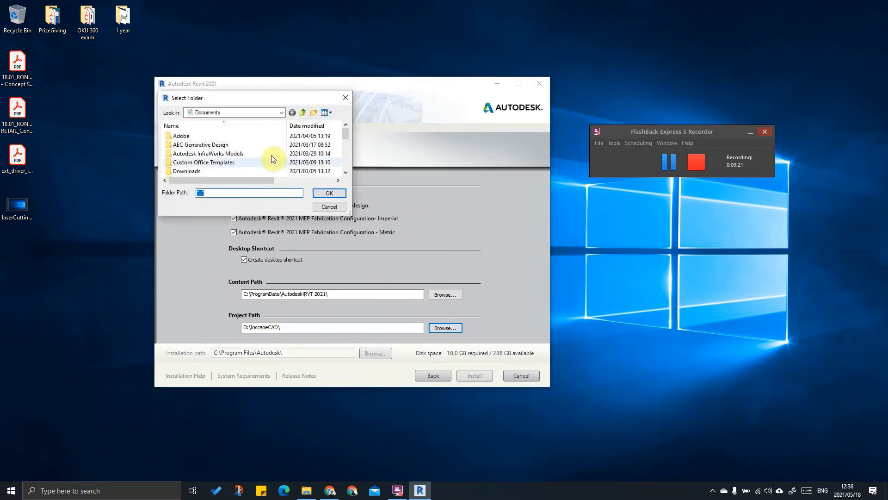
pyautogui.scroll(-5, 208, 166)
pyautogui.scroll(5, 209, 162)
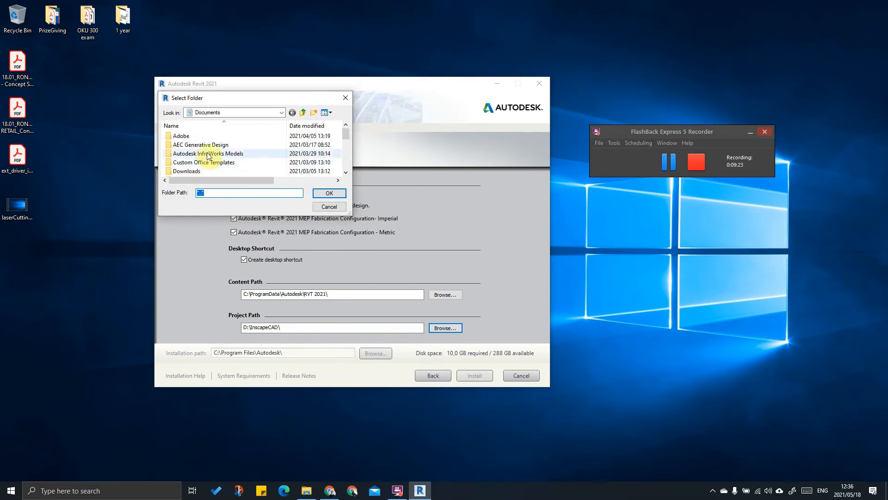
pyautogui.click(329, 207)
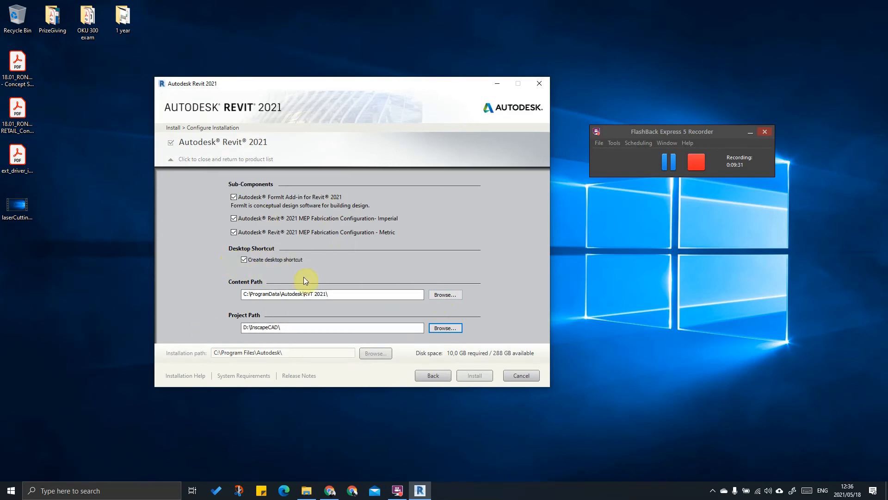
# Step: Untick US Base Families and tick UK Base Families for Revit 2021, bringing required space to 9.08 GB
pyautogui.click(170, 160)
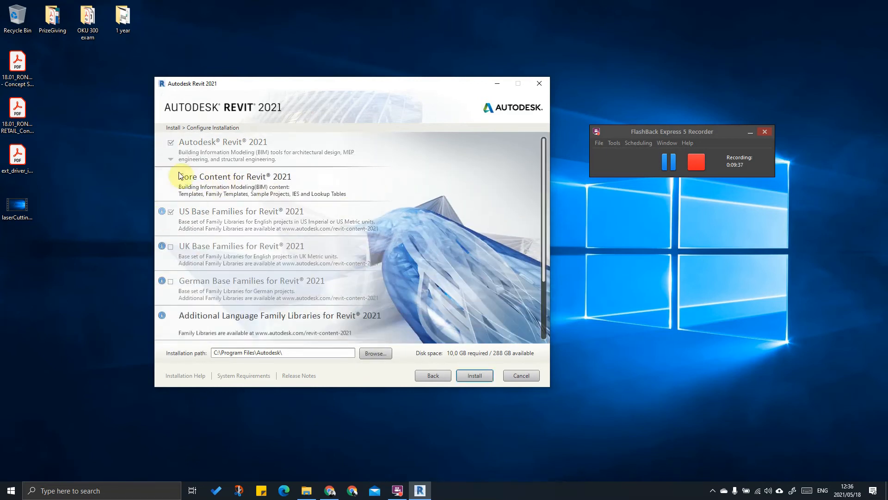
pyautogui.click(171, 212)
pyautogui.click(171, 248)
pyautogui.scroll(-3, 379, 265)
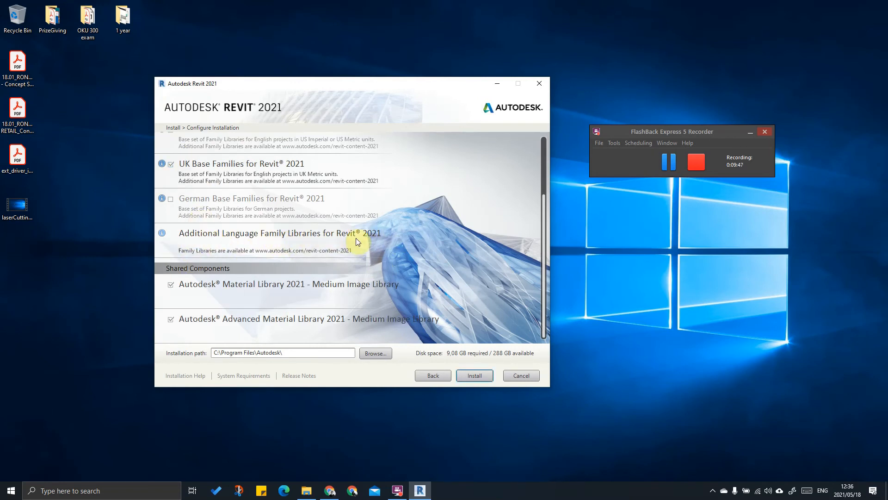
pyautogui.moveTo(162, 234)
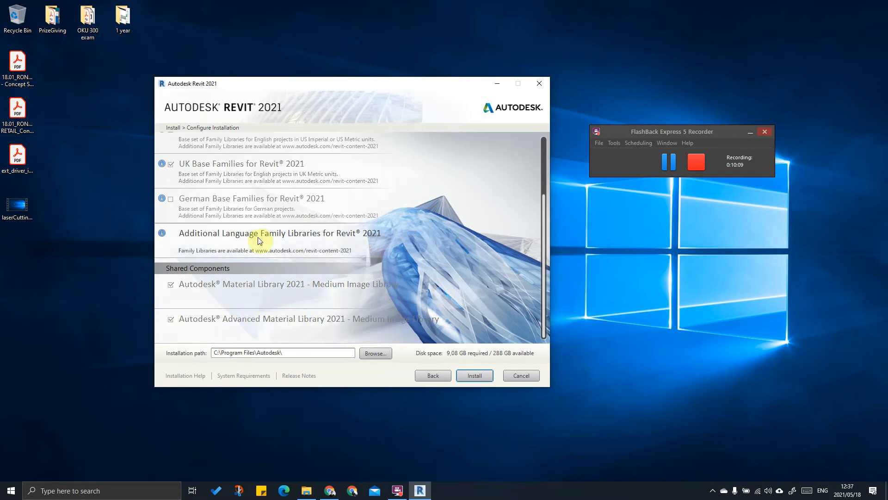
pyautogui.scroll(3, 251, 259)
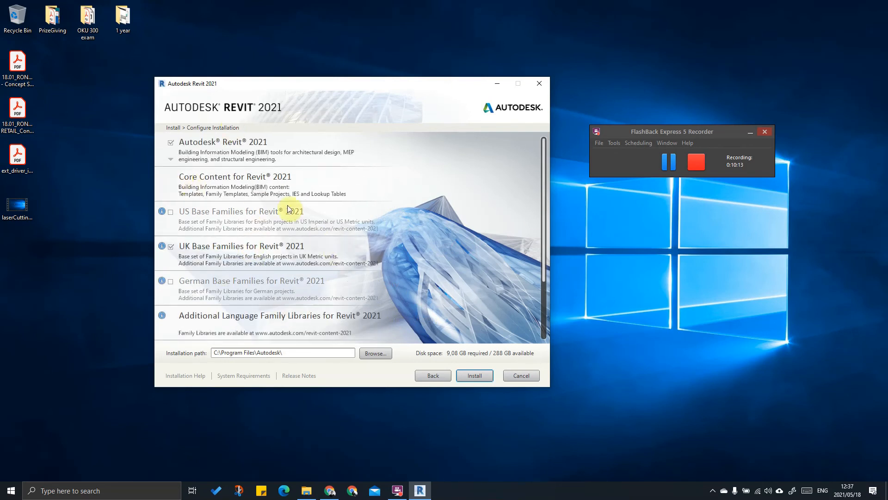
pyautogui.scroll(-3, 401, 218)
# Step: Install the selected Revit 2021 products and close the installer once installation is complete
pyautogui.click(469, 374)
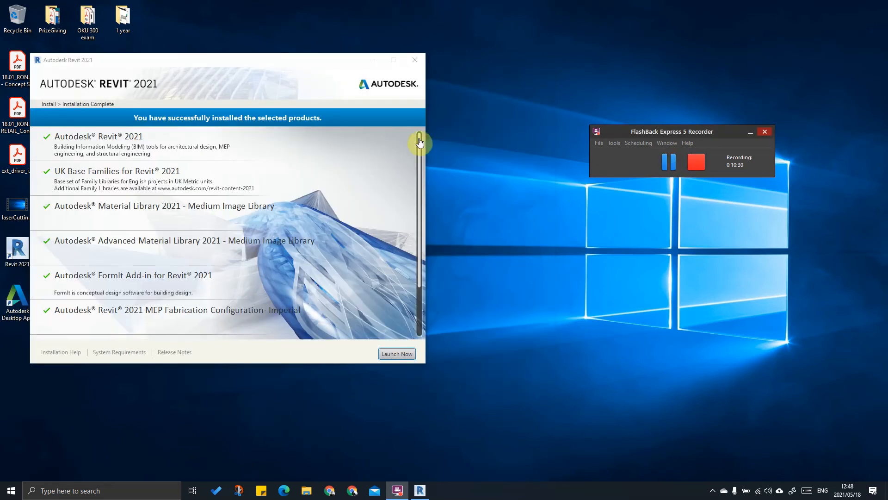
pyautogui.scroll(-2, 110, 147)
pyautogui.scroll(2, 110, 147)
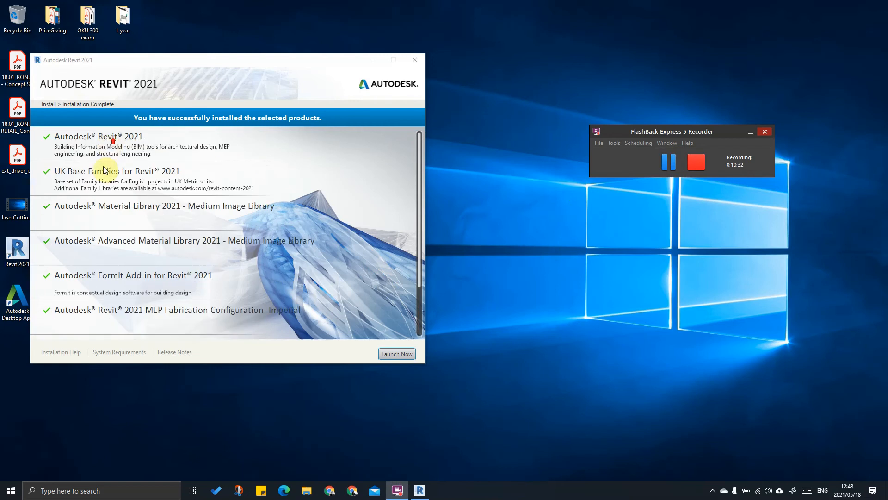
pyautogui.click(416, 60)
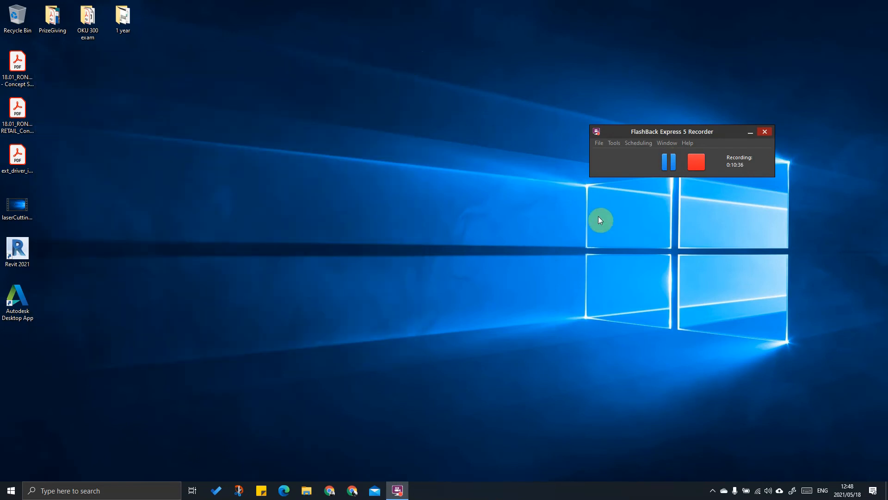
# Step: Launch Revit 2021 from its desktop icon, briefly opening and closing the Autodesk Desktop App
pyautogui.click(317, 235)
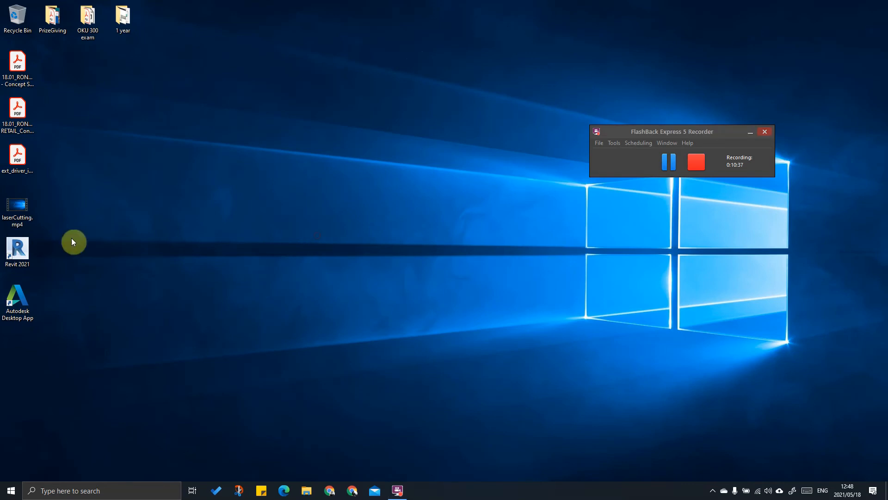
pyautogui.doubleClick(23, 245)
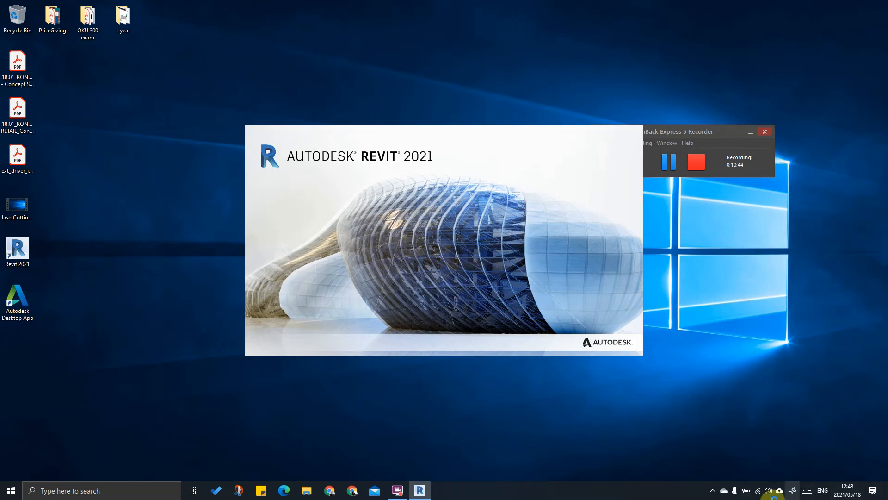
pyautogui.click(712, 490)
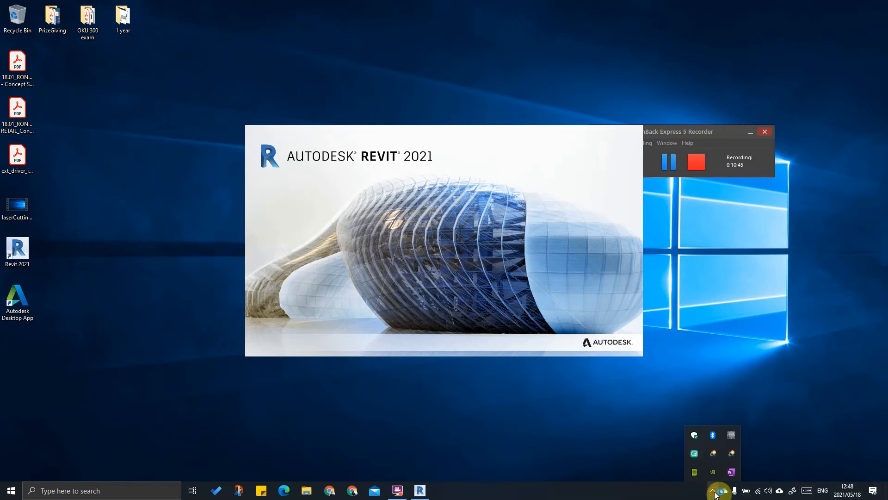
pyautogui.click(717, 457)
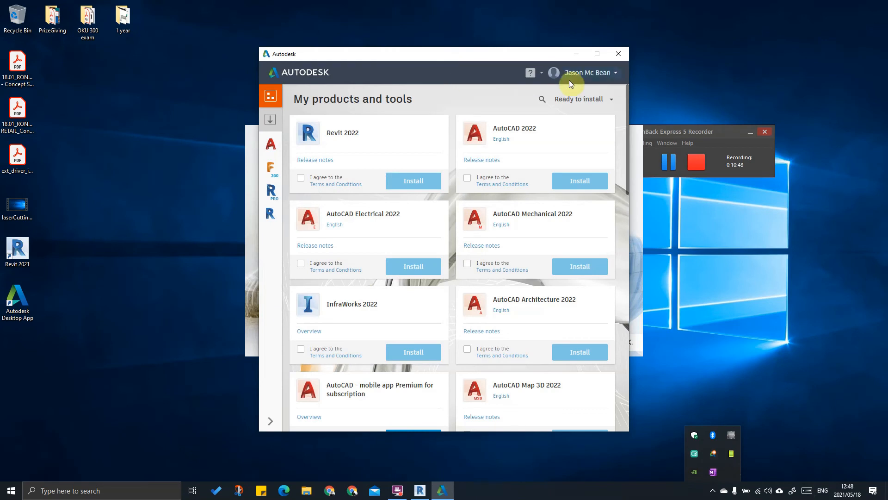
pyautogui.click(619, 49)
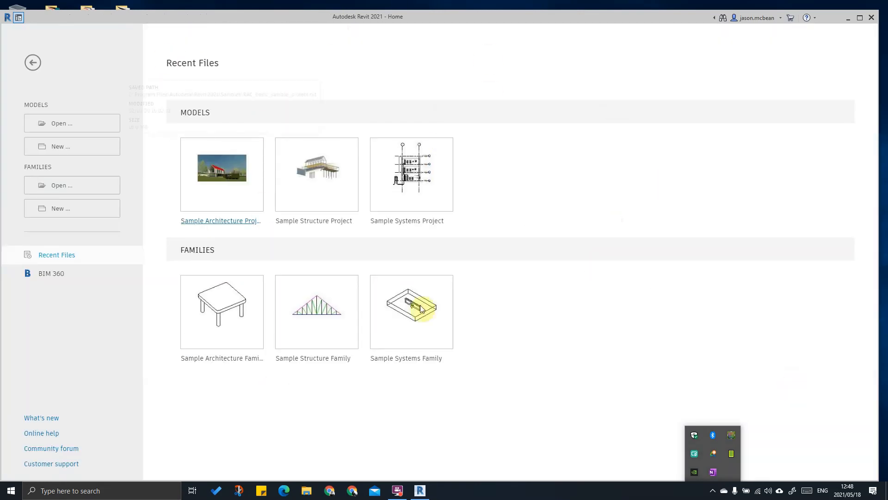
# Step: Open the Sample Architecture Project, then browse to the English family templates folder
pyautogui.click(233, 178)
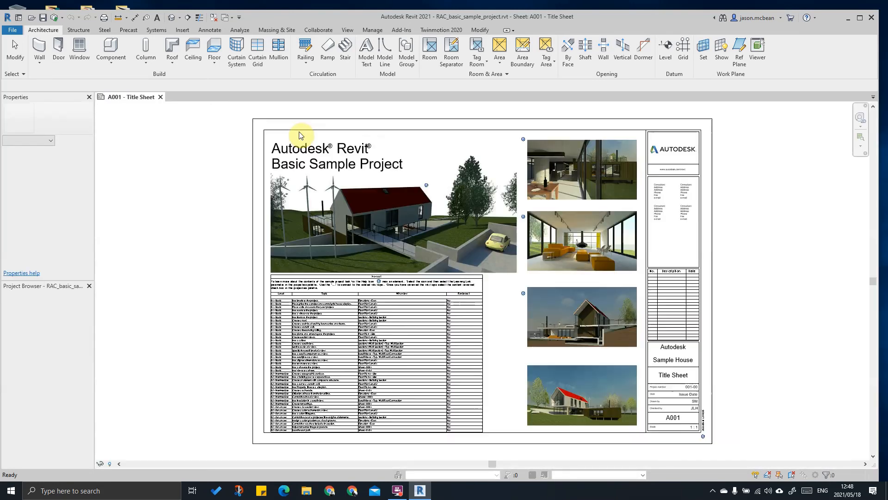
pyautogui.click(14, 31)
pyautogui.moveTo(59, 66)
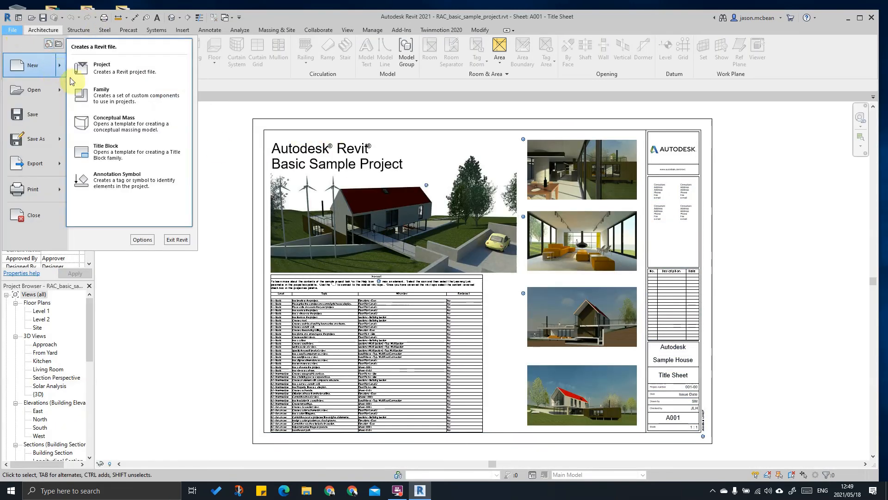
pyautogui.click(100, 104)
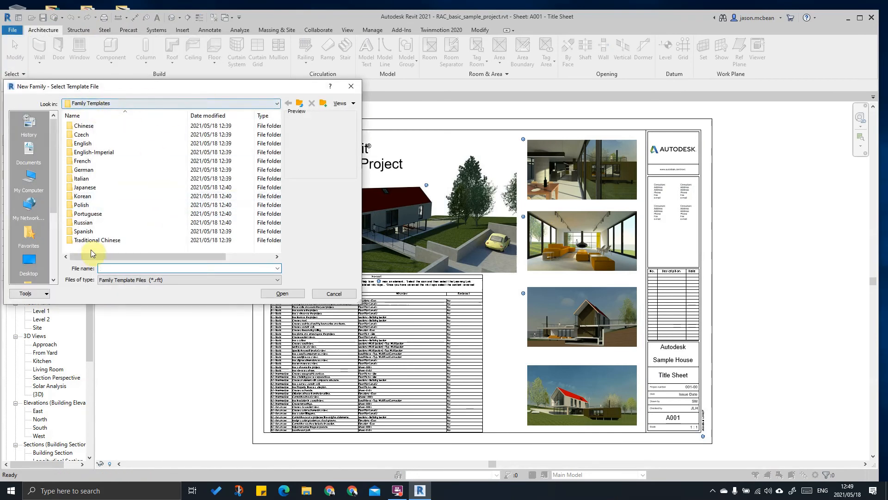
pyautogui.click(85, 144)
pyautogui.doubleClick(85, 145)
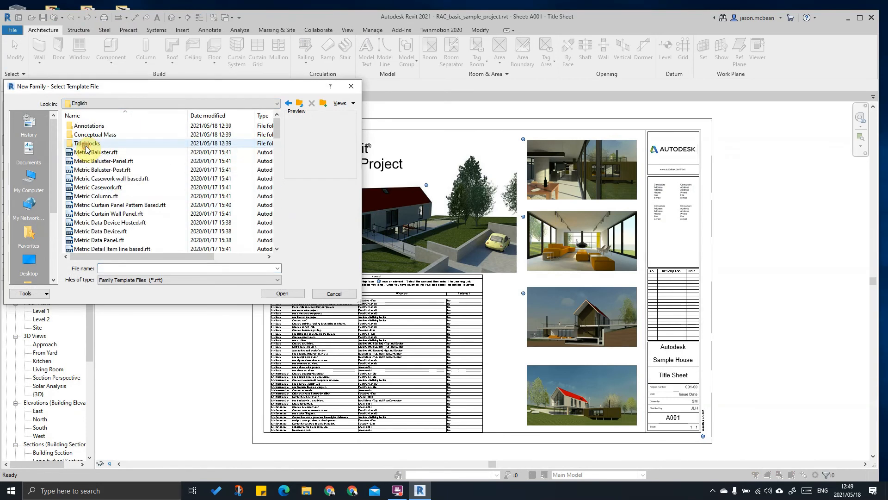
# Step: Preview templates such as Metric Curtain Panel Pattern Based, Structural Stiffener, Rebar Coupler-UK and Window with Trim
pyautogui.click(107, 160)
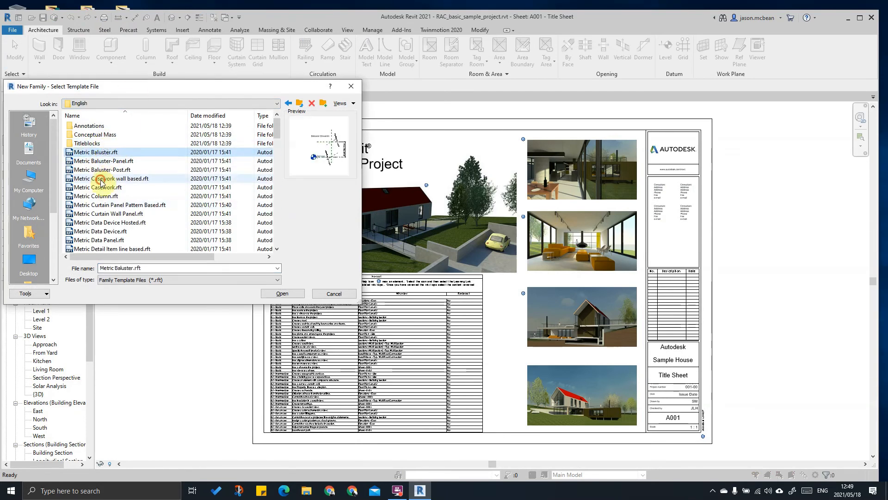
pyautogui.click(101, 204)
pyautogui.scroll(-5, 101, 194)
pyautogui.scroll(-15, 102, 190)
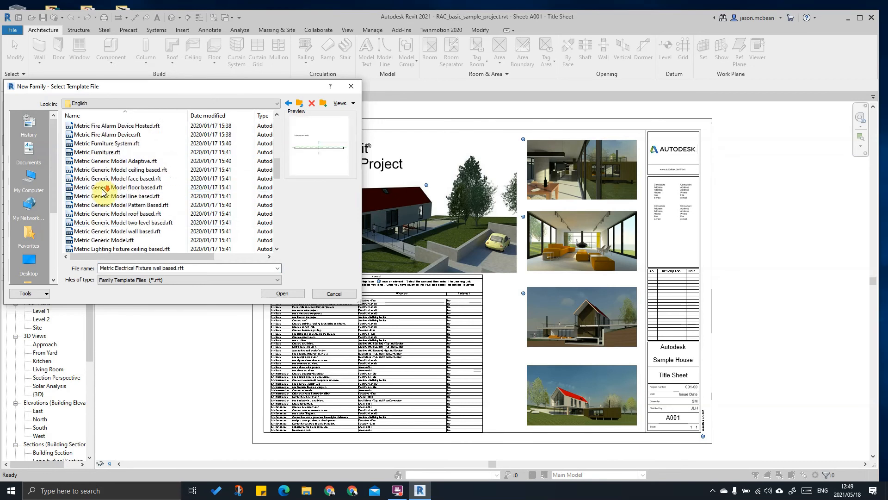
pyautogui.click(112, 223)
pyautogui.scroll(-3, 112, 223)
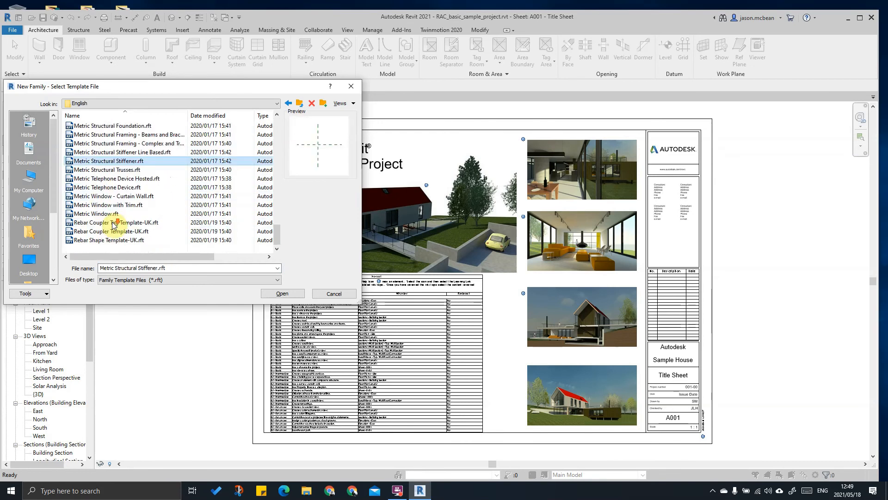
pyautogui.click(114, 233)
pyautogui.click(120, 206)
pyautogui.scroll(1, 124, 191)
pyautogui.scroll(15, 126, 193)
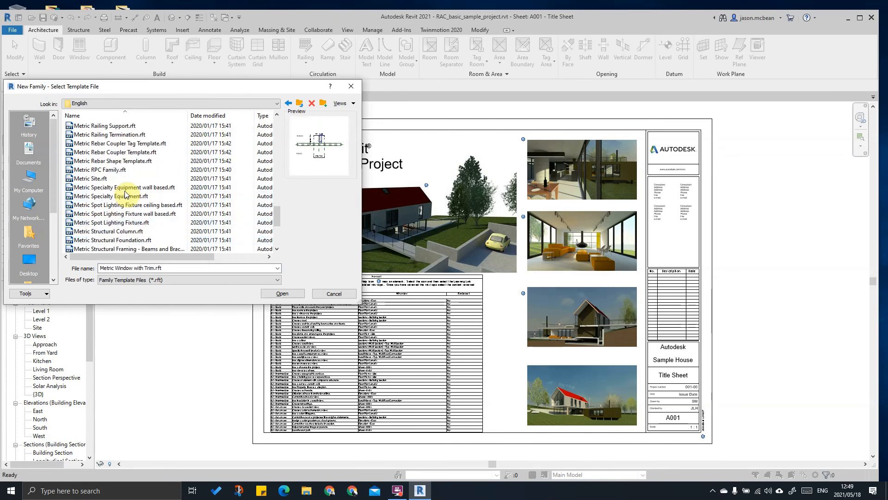
pyautogui.click(107, 207)
pyautogui.scroll(6, 103, 208)
pyautogui.scroll(3, 103, 210)
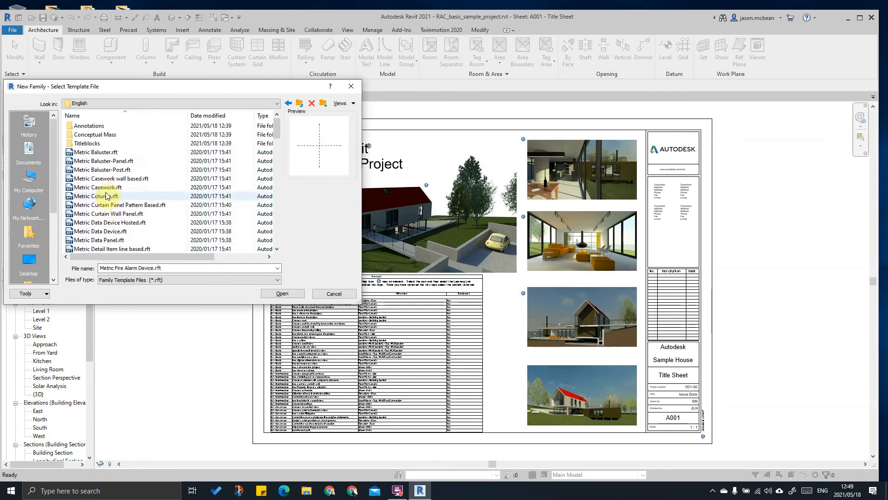
pyautogui.click(103, 154)
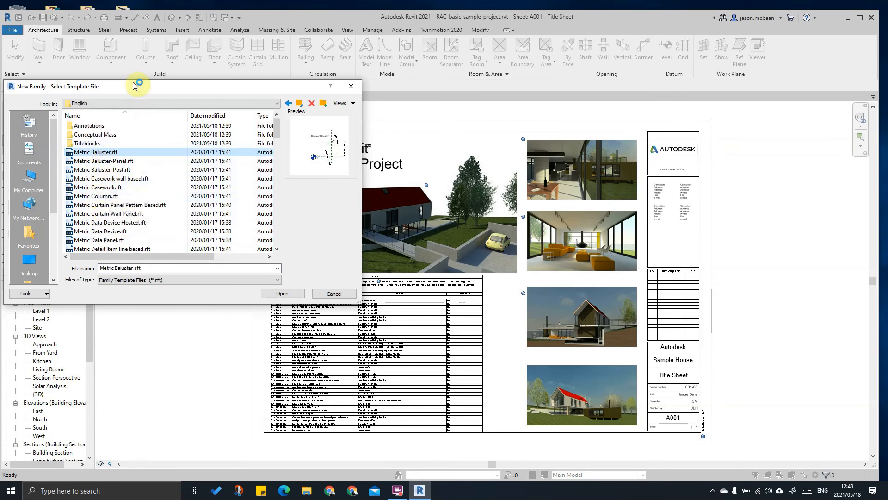
# Step: Preview Baluster-Panel, Casework, Data Device, Generic Model and Plumbing Fixture templates, then cancel and show Insert tools
pyautogui.click(115, 162)
pyautogui.click(109, 179)
pyautogui.click(101, 205)
pyautogui.click(93, 231)
pyautogui.scroll(-10, 103, 195)
pyautogui.click(102, 195)
pyautogui.click(113, 161)
pyautogui.click(113, 205)
pyautogui.click(110, 223)
pyautogui.scroll(-4, 111, 224)
pyautogui.click(115, 160)
pyautogui.click(109, 230)
pyautogui.scroll(-4, 95, 216)
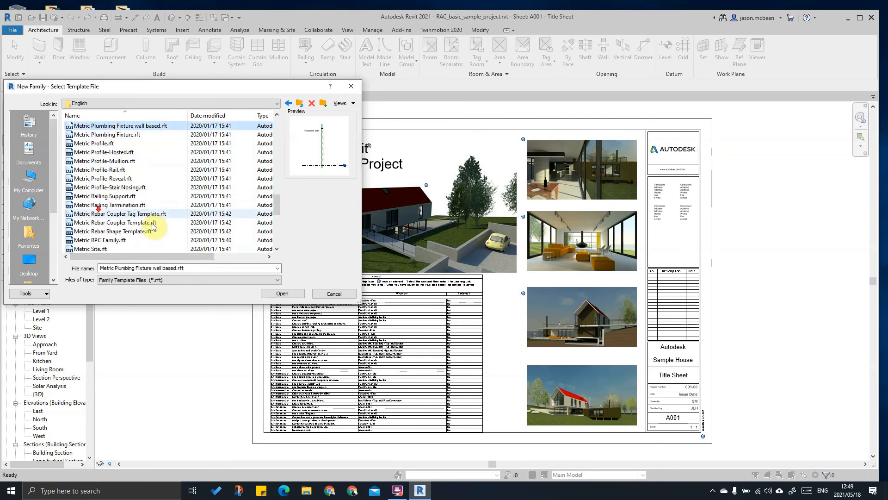
pyautogui.click(334, 293)
pyautogui.click(183, 30)
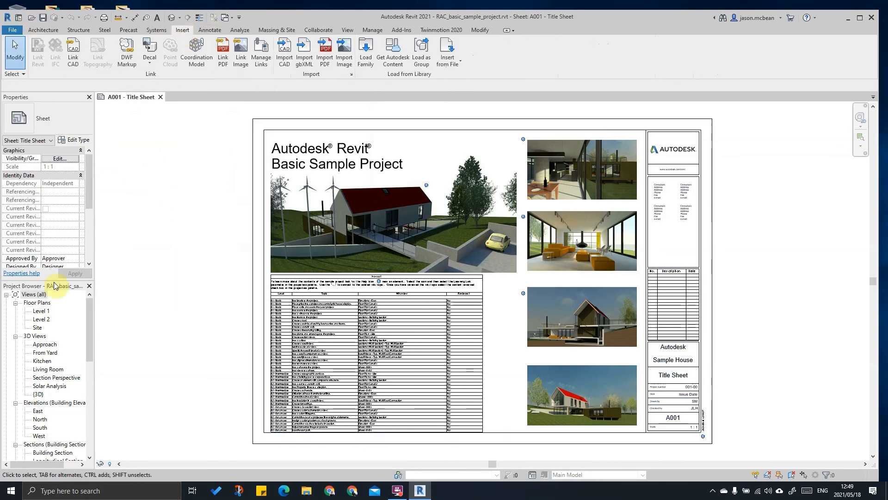
# Step: Shift the A001 title sheet and browse the Views (all) branch of the Project Browser
pyautogui.scroll(-2, 346, 212)
pyautogui.moveTo(397, 224); pyautogui.dragTo(311, 234, button='middle')
pyautogui.click(184, 161)
pyautogui.click(16, 295)
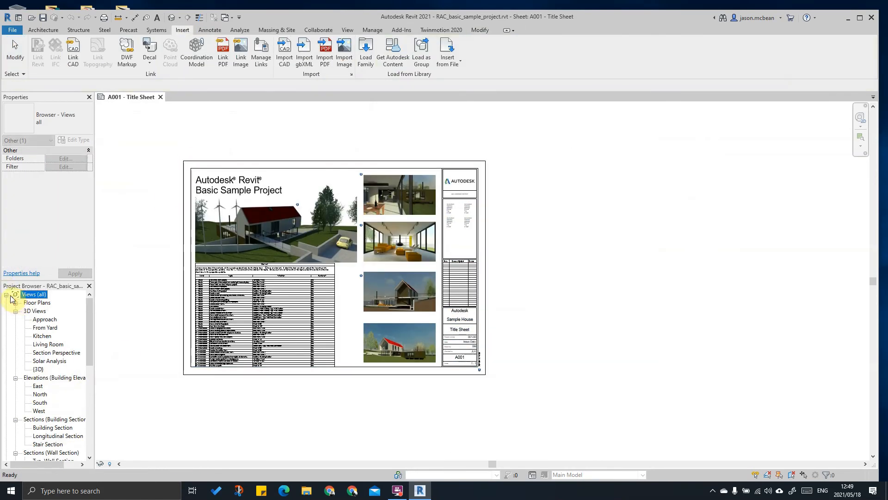
pyautogui.click(6, 295)
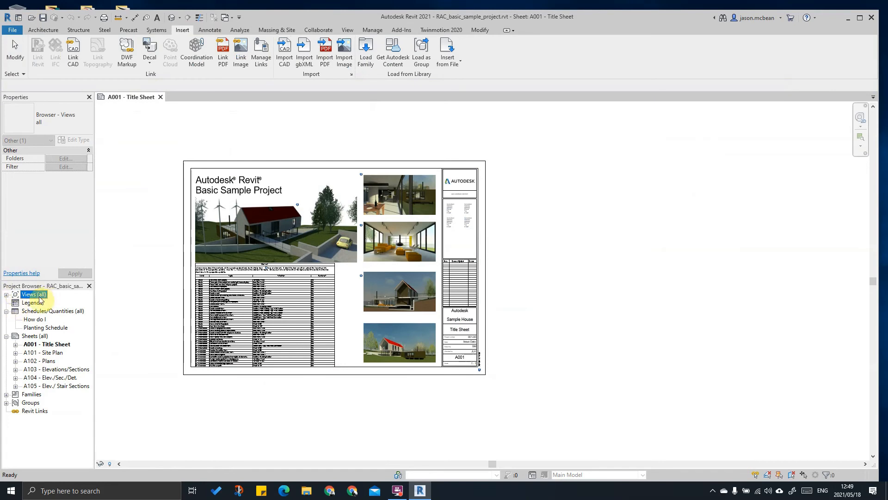
pyautogui.click(6, 295)
pyautogui.scroll(-3, 71, 361)
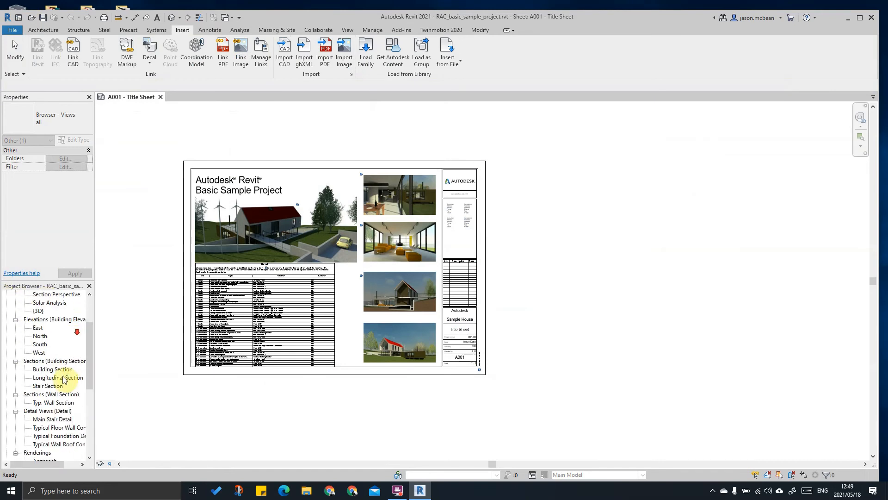
pyautogui.doubleClick(42, 411)
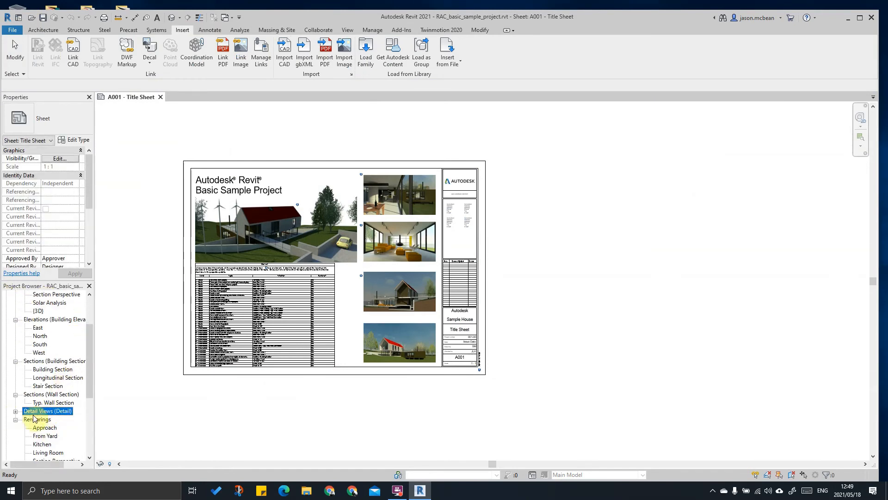
pyautogui.scroll(-1, 18, 394)
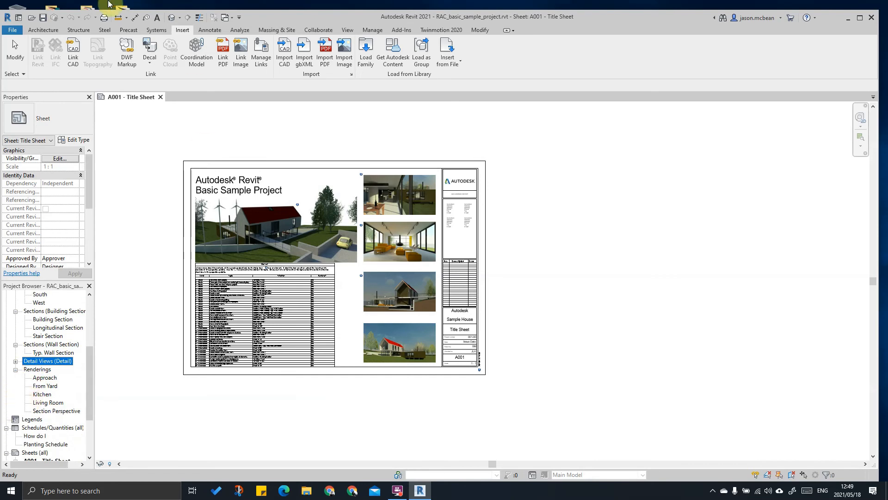
# Step: Create the drafting view Drafting 1 at 1:10 scale from the View tab
pyautogui.click(42, 30)
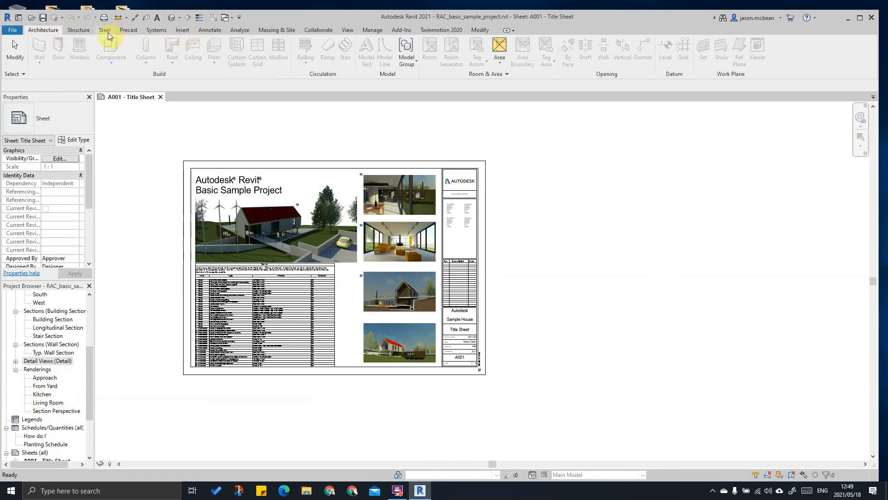
pyautogui.click(349, 31)
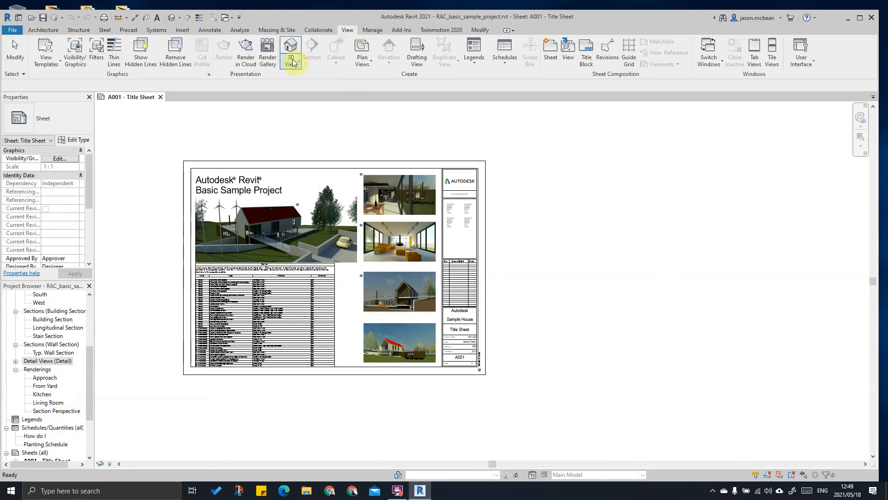
pyautogui.click(416, 53)
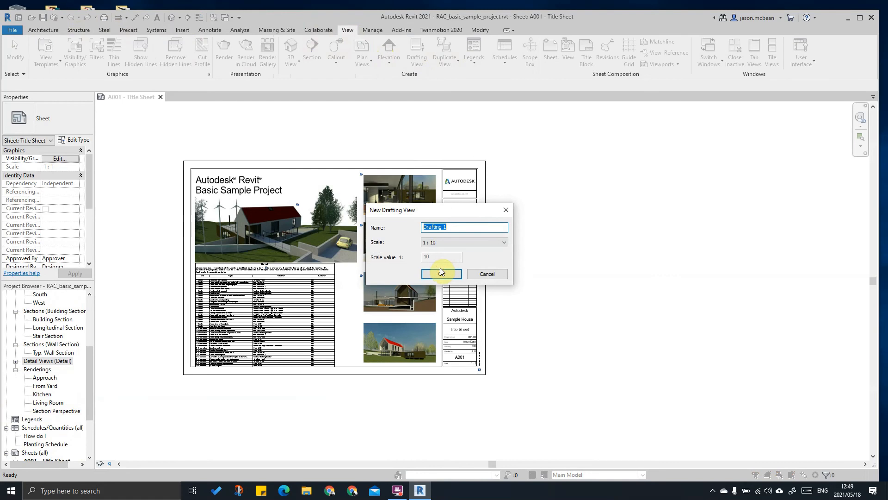
pyautogui.click(441, 274)
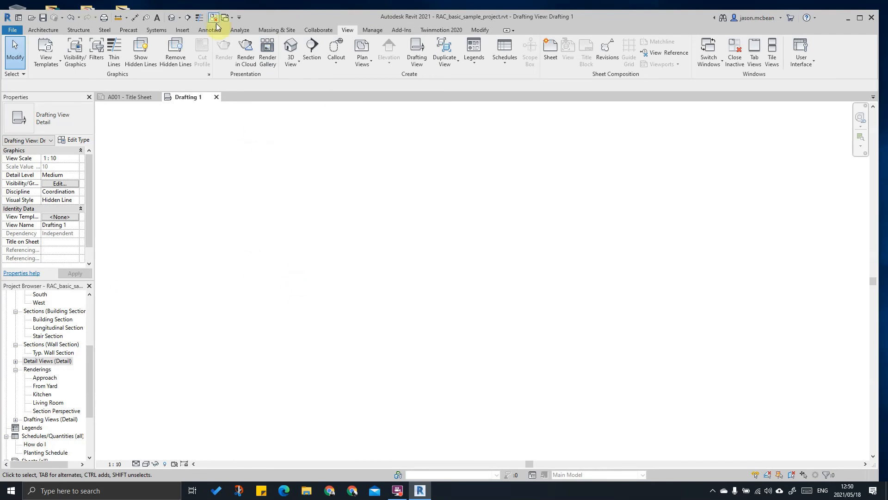
# Step: Start the Annotate > Detail Component tool in Drafting 1 and bring up Load Family
pyautogui.click(185, 30)
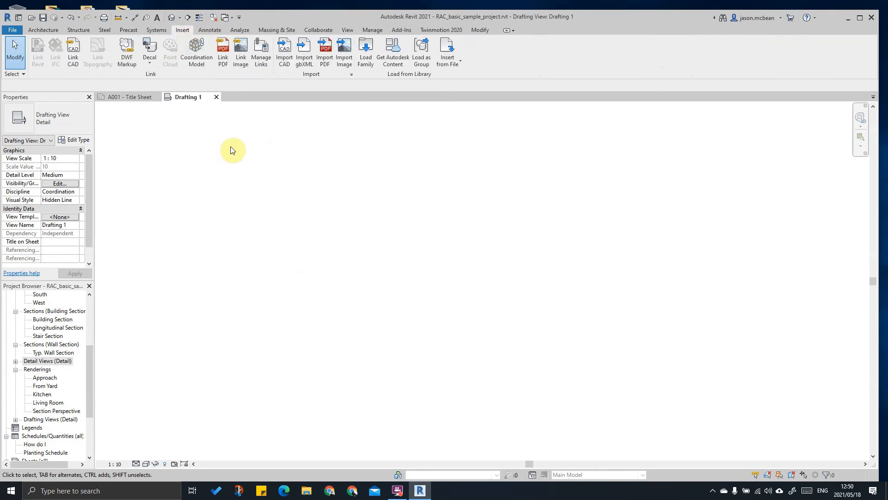
pyautogui.click(39, 31)
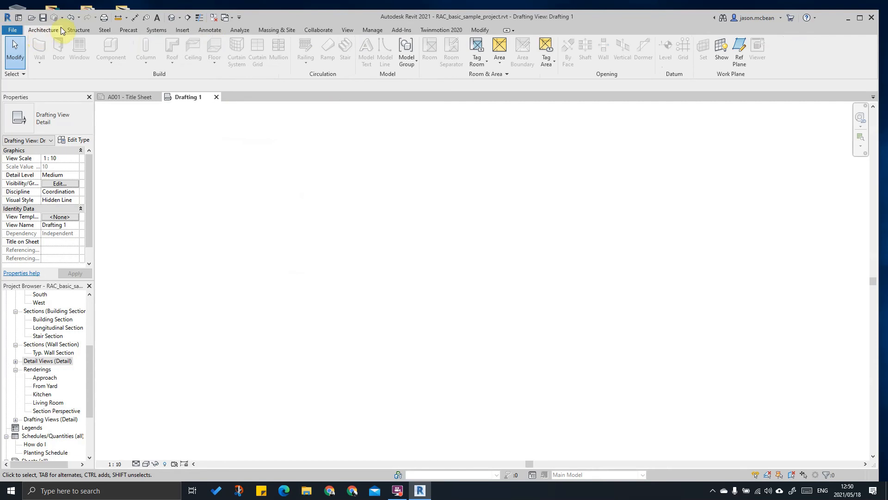
pyautogui.click(216, 30)
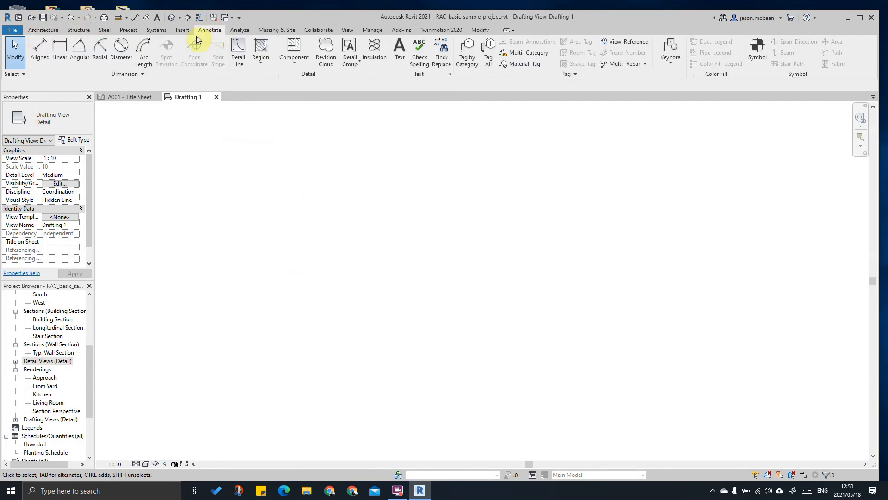
pyautogui.click(294, 59)
pyautogui.click(263, 84)
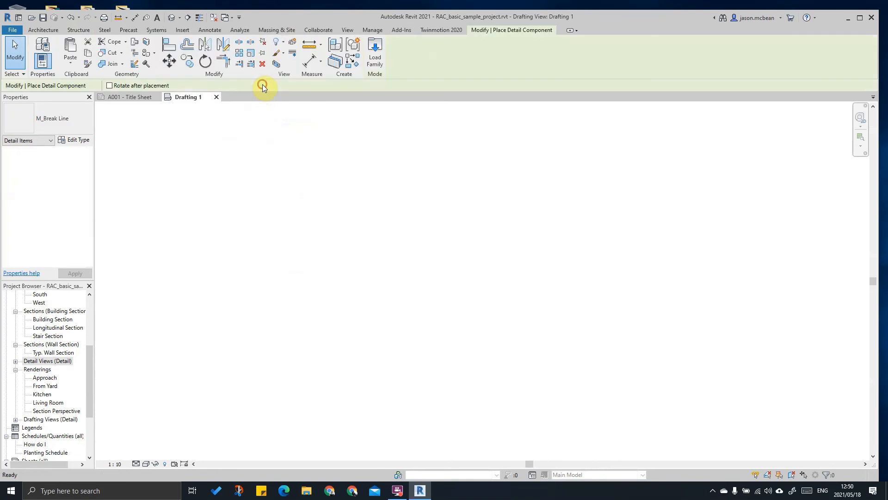
pyautogui.click(375, 59)
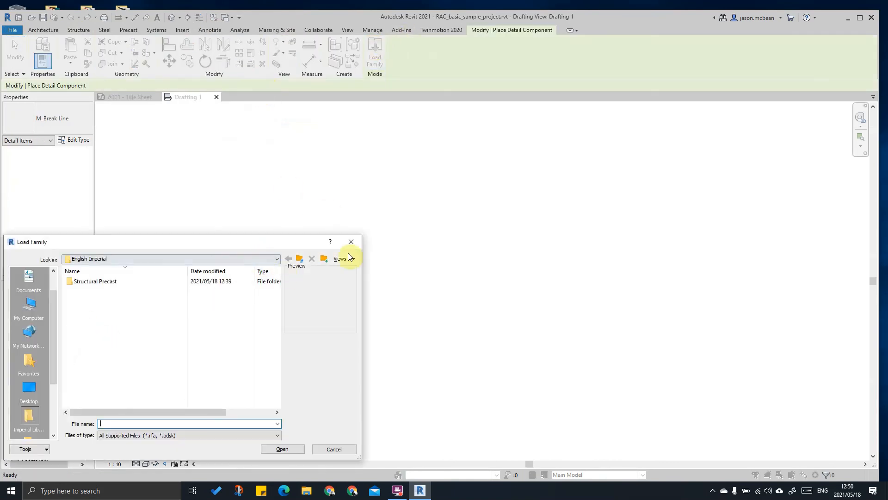
# Step: Browse the Libraries folder, looking into the UK, English and Structural Precast folders
pyautogui.click(152, 258)
pyautogui.click(145, 314)
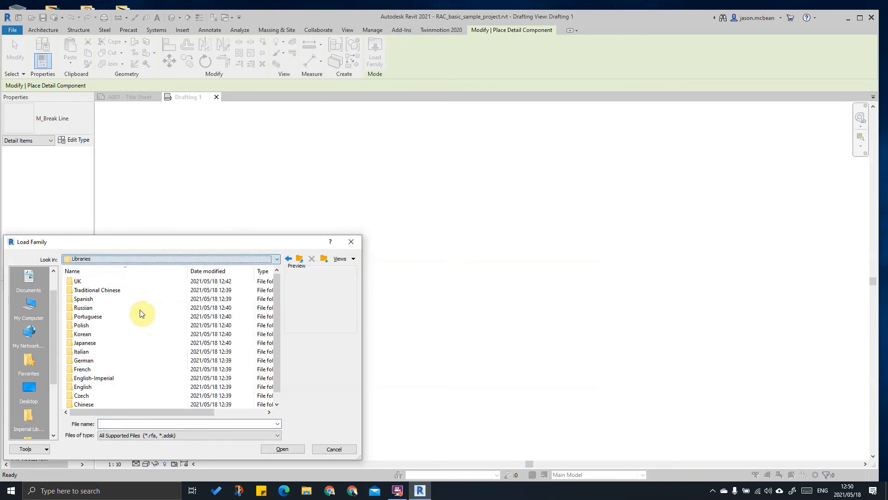
pyautogui.doubleClick(78, 281)
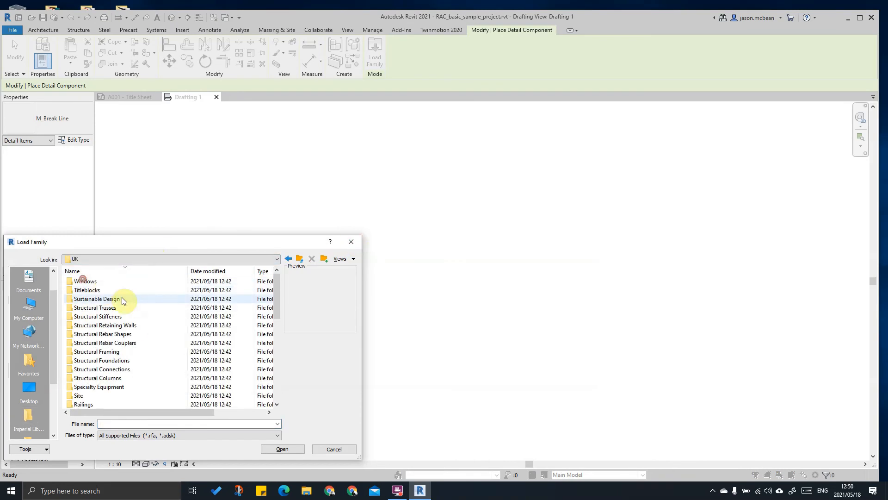
pyautogui.scroll(-5, 131, 306)
pyautogui.scroll(7, 111, 366)
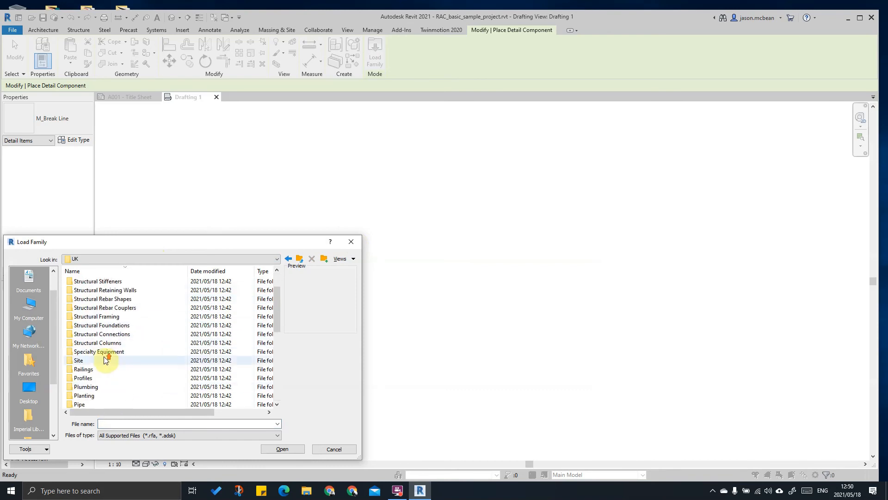
pyautogui.click(288, 259)
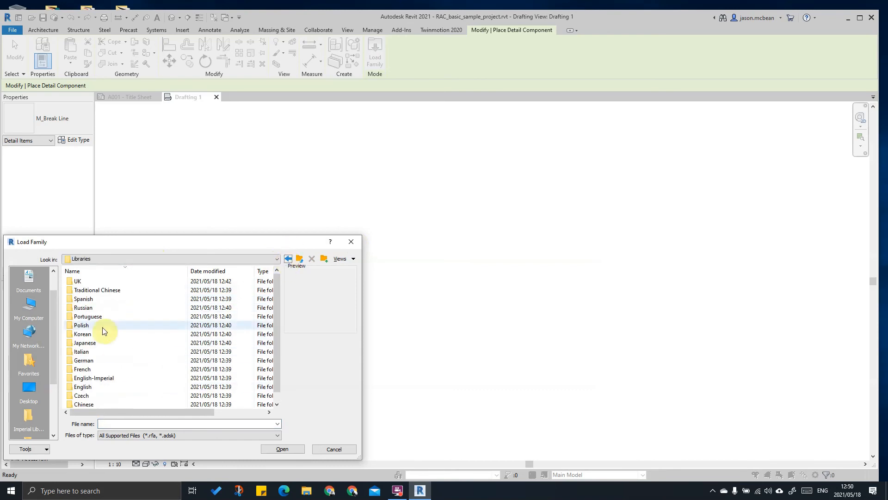
pyautogui.scroll(-1, 139, 289)
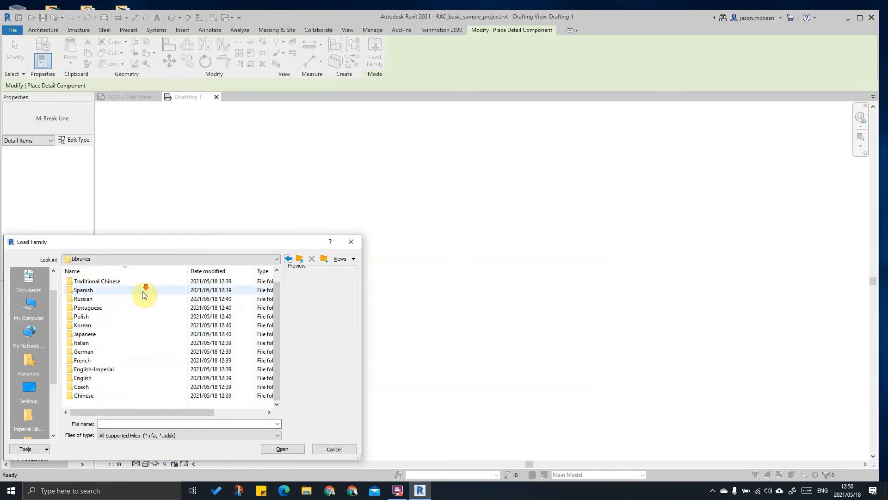
pyautogui.scroll(1, 97, 352)
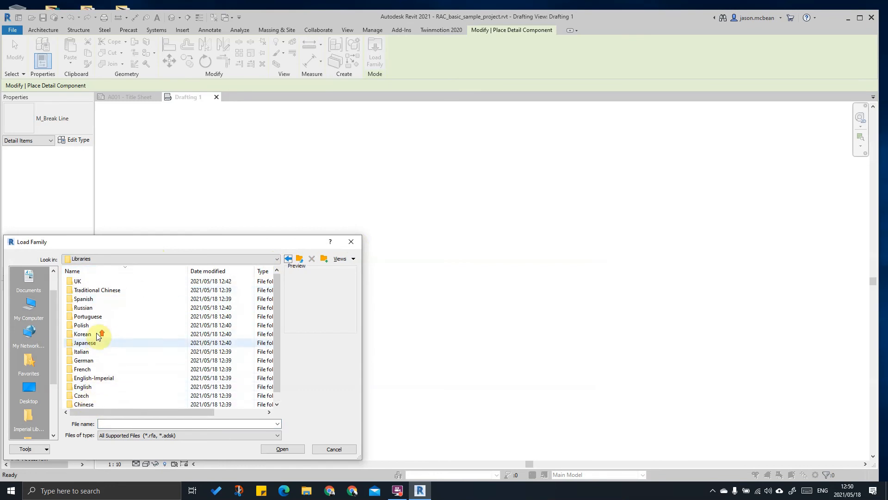
pyautogui.doubleClick(86, 391)
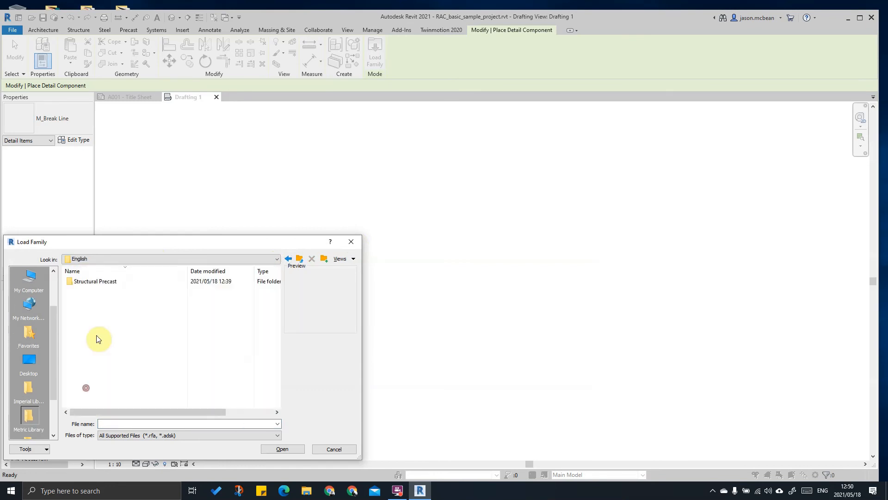
pyautogui.doubleClick(95, 283)
pyautogui.click(87, 362)
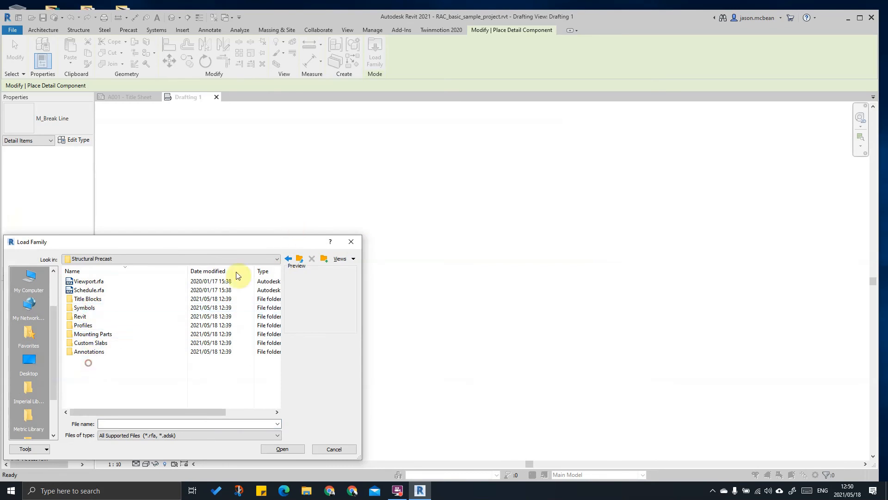
# Step: Go to RVT 2021 > Libraries > UK and preview the Windows_Tpl_Horz_Bars window family
pyautogui.click(264, 256)
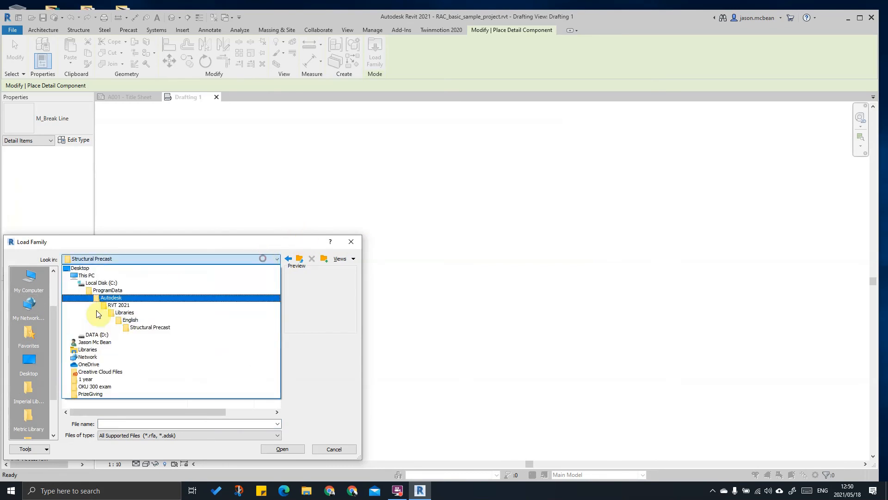
pyautogui.click(133, 306)
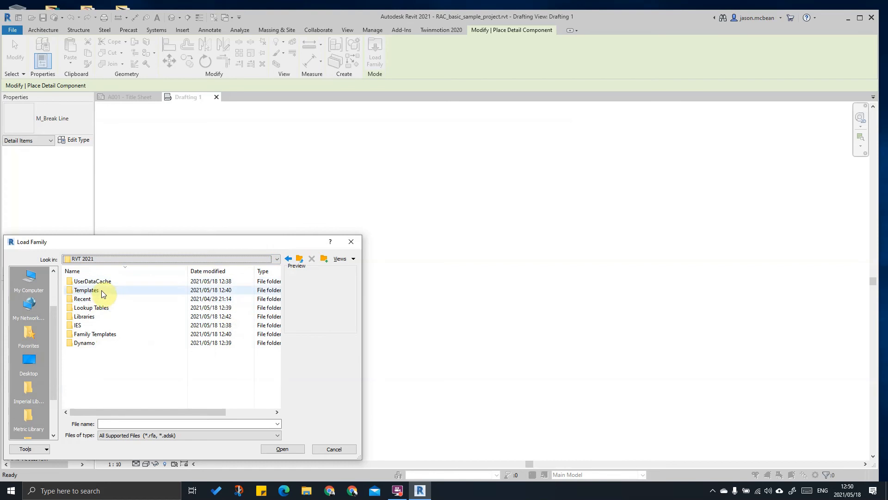
pyautogui.doubleClick(86, 317)
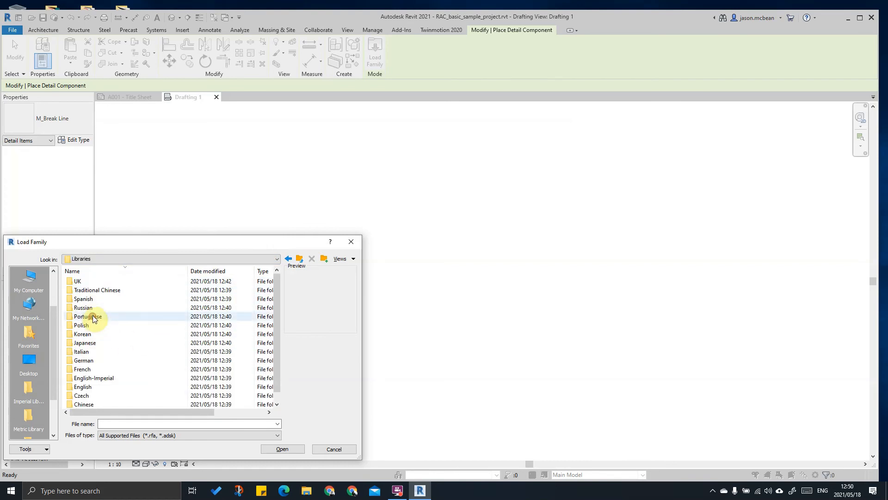
pyautogui.doubleClick(81, 282)
pyautogui.click(85, 282)
pyautogui.doubleClick(86, 283)
pyautogui.click(93, 299)
pyautogui.click(93, 325)
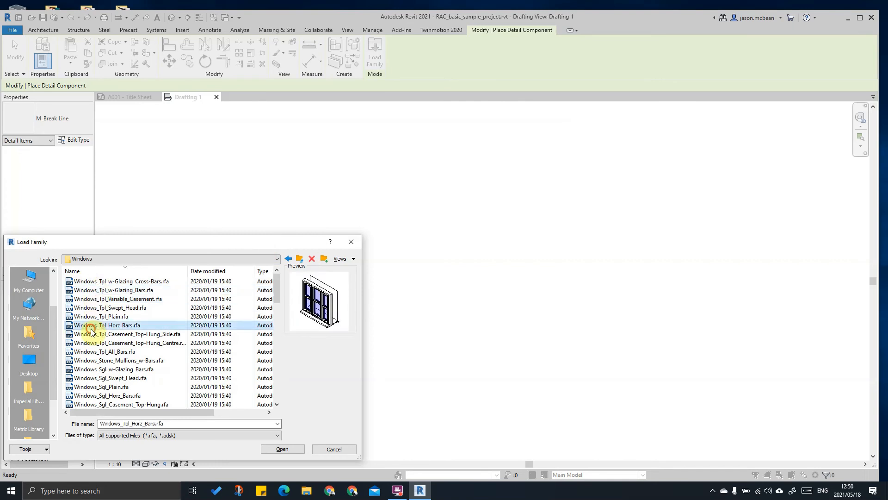
pyautogui.click(288, 258)
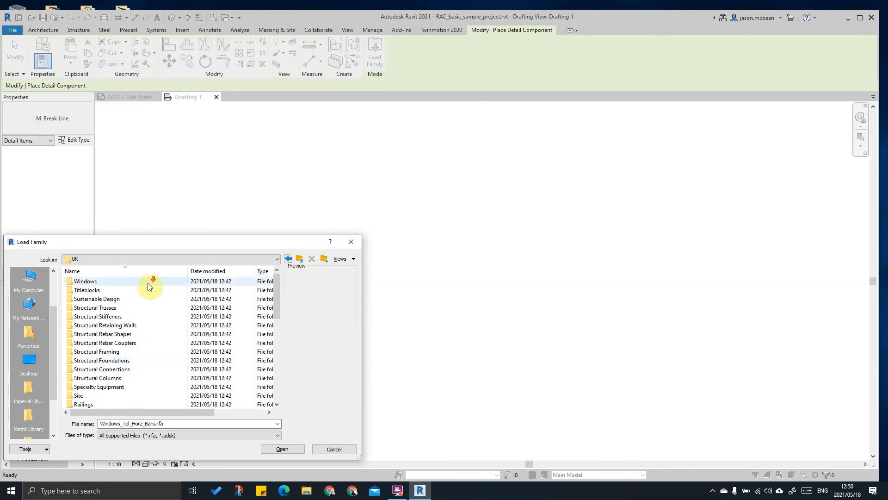
# Step: Open Detail Items > Z - Miscellaneous > Z20 - Fixings, Adhesives and load the self-tapping fixing family
pyautogui.scroll(-4, 139, 297)
pyautogui.scroll(-2, 143, 305)
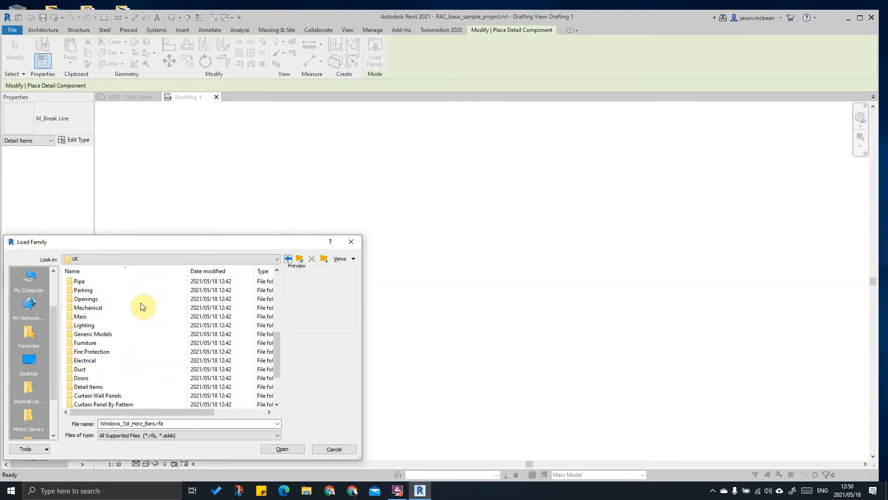
pyautogui.click(95, 388)
pyautogui.doubleClick(95, 388)
pyautogui.scroll(-2, 90, 391)
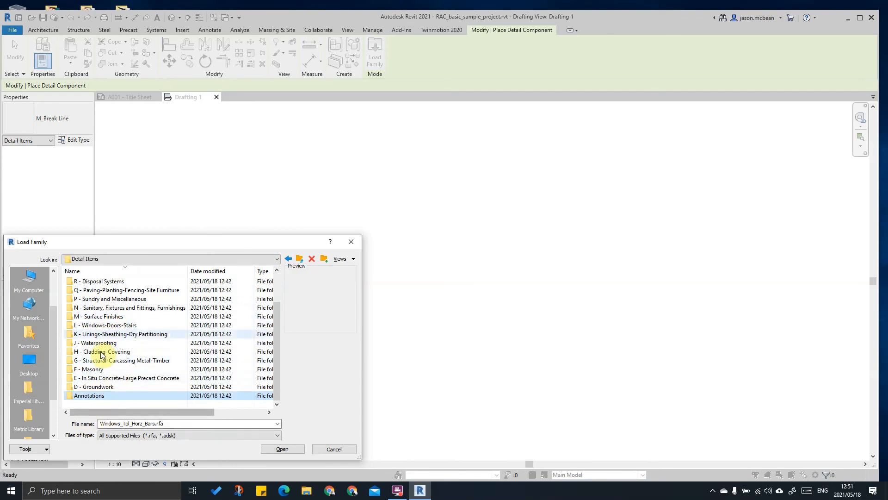
pyautogui.scroll(2, 116, 370)
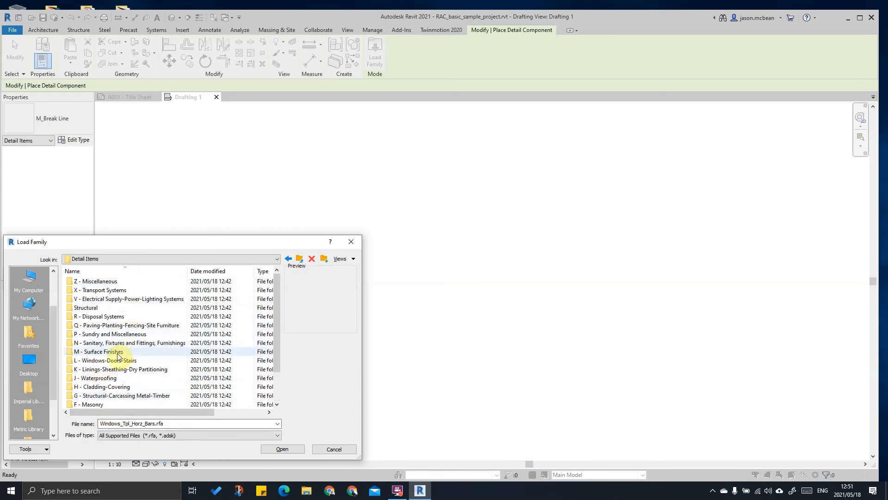
pyautogui.click(80, 345)
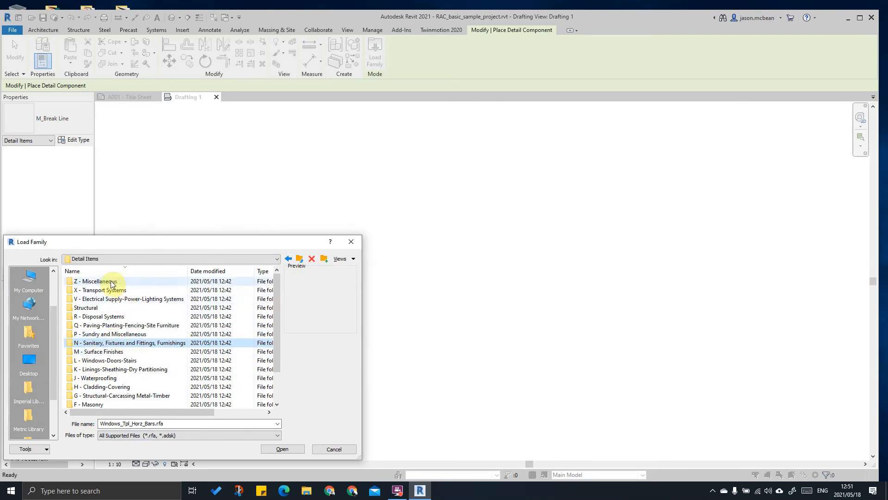
pyautogui.doubleClick(114, 282)
pyautogui.doubleClick(89, 283)
pyautogui.click(110, 281)
pyautogui.click(110, 307)
pyautogui.click(101, 333)
pyautogui.click(99, 354)
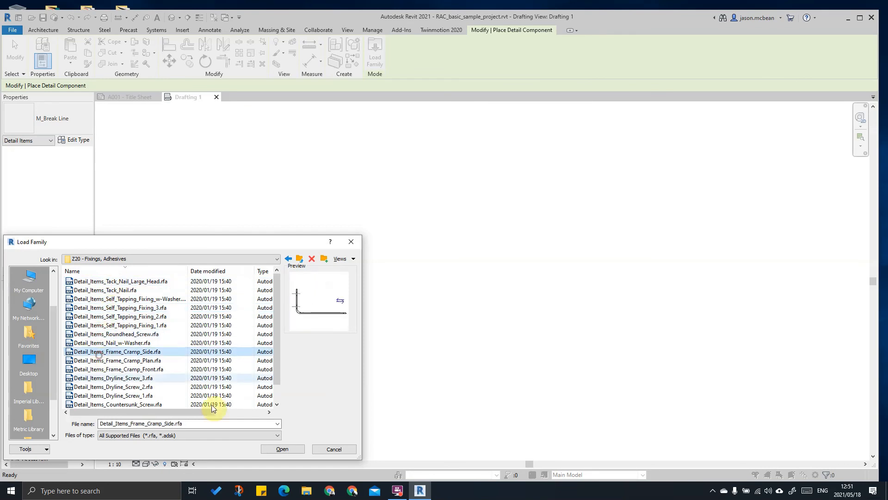
pyautogui.click(137, 308)
pyautogui.click(279, 448)
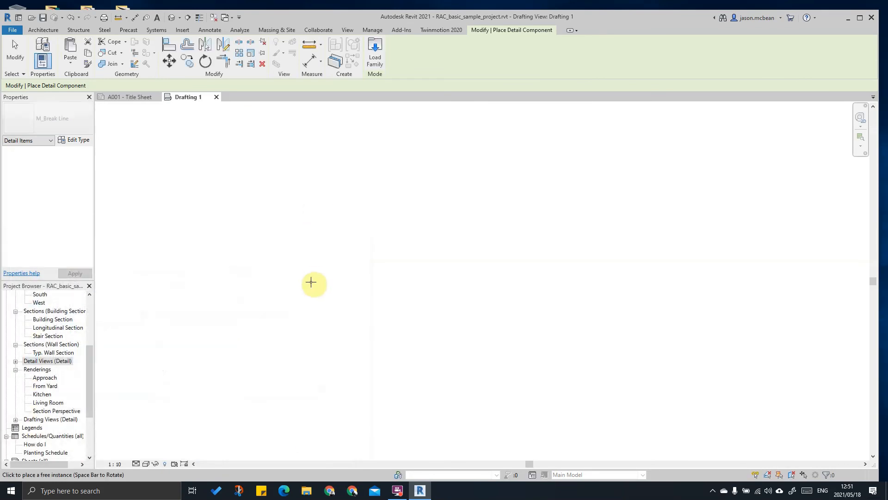
# Step: Place three self-tapping screw details in Drafting 1, setting the view scale to 1:1
pyautogui.scroll(5, 242, 262)
pyautogui.click(250, 261)
pyautogui.click(111, 464)
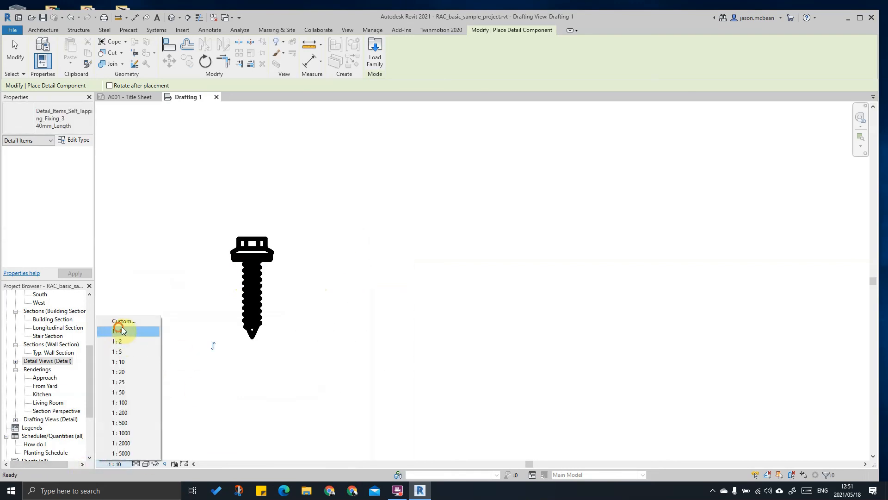
pyautogui.click(119, 330)
pyautogui.click(338, 260)
pyautogui.click(413, 259)
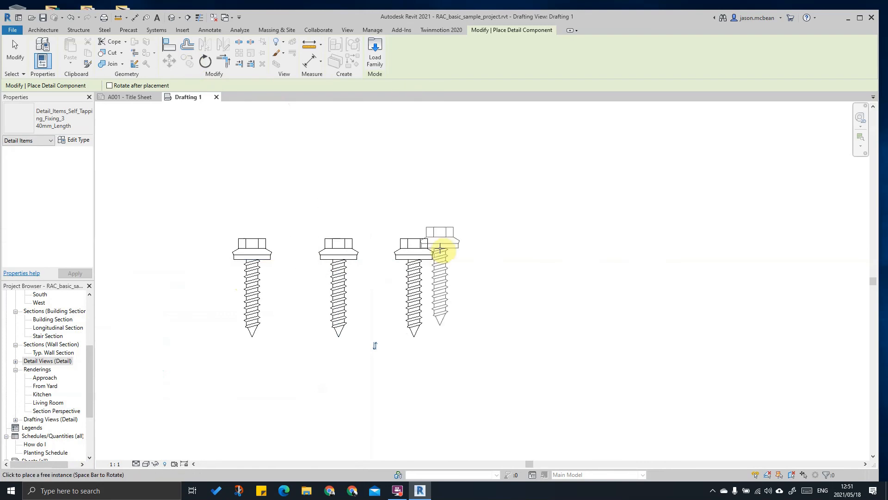
pyautogui.press('Escape')
pyautogui.press('Escape')
# Step: Window-select the three screws, shift them up-left, then delete them all
pyautogui.click(339, 296)
pyautogui.scroll(-2, 338, 303)
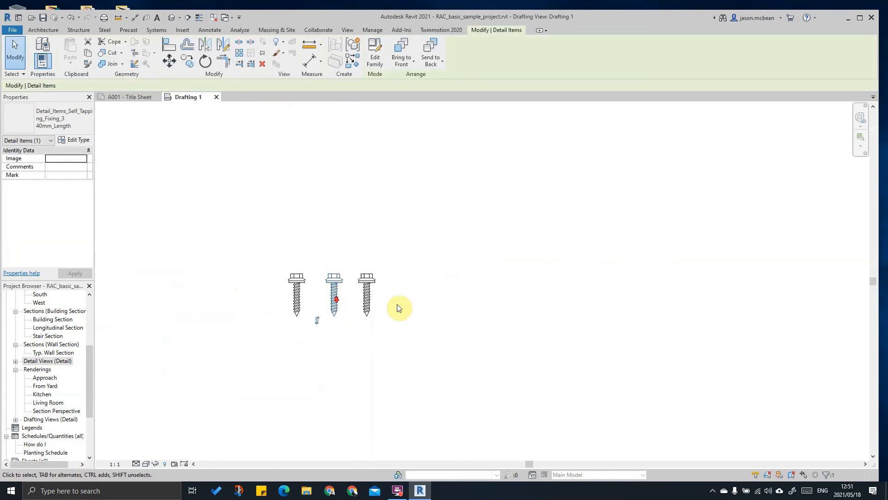
pyautogui.scroll(-3, 349, 264)
pyautogui.scroll(3, 298, 293)
pyautogui.click(508, 406)
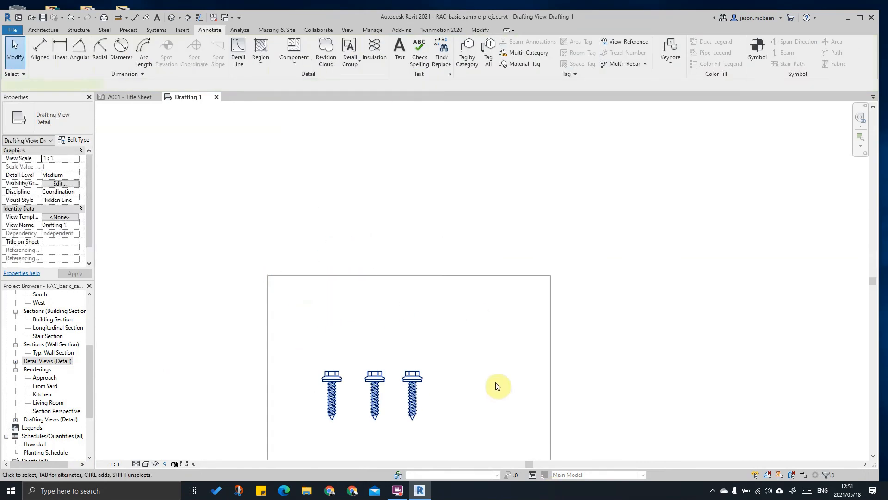
pyautogui.moveTo(508, 406); pyautogui.dragTo(496, 377)
pyautogui.moveTo(494, 377); pyautogui.dragTo(470, 311, button='middle')
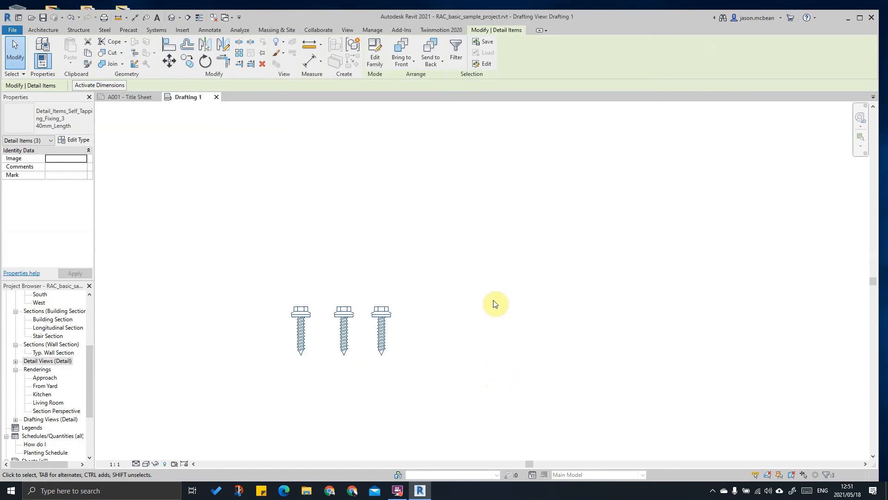
pyautogui.click(456, 321)
pyautogui.moveTo(272, 278); pyautogui.dragTo(500, 434)
pyautogui.press('Delete')
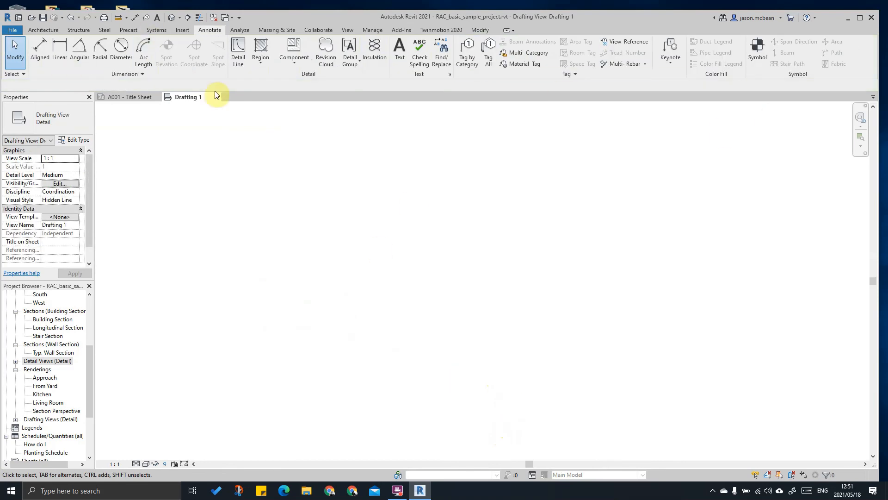
# Step: Close the Drafting 1 and A001 Title Sheet views without saving the project
pyautogui.click(217, 97)
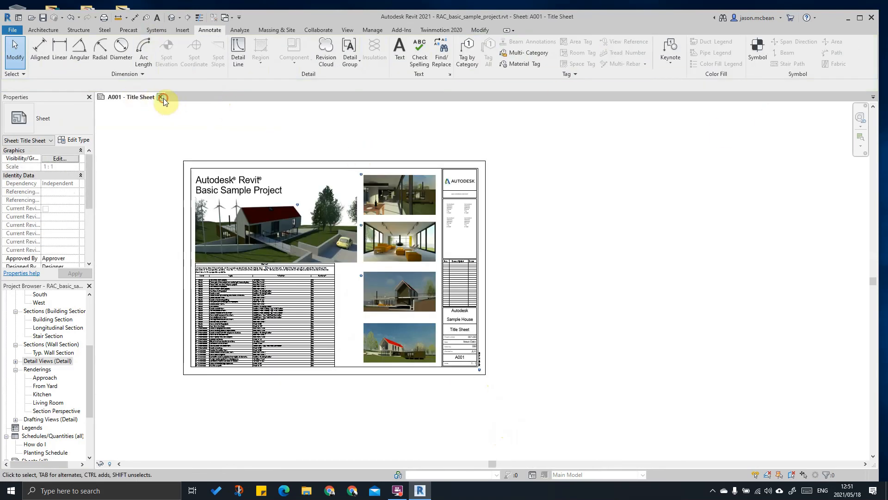
pyautogui.click(161, 97)
pyautogui.click(475, 248)
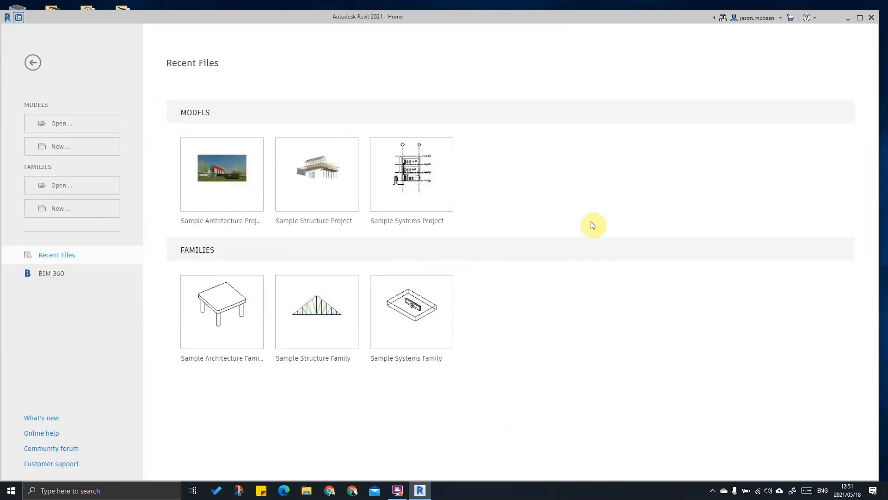
# Step: Check the student licence details in License Manager, then quit Revit
pyautogui.click(763, 17)
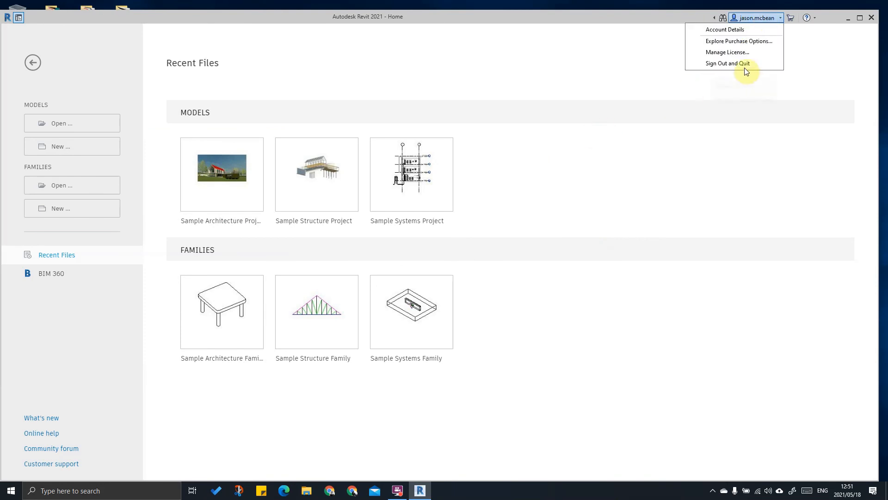
pyautogui.click(733, 52)
pyautogui.click(268, 194)
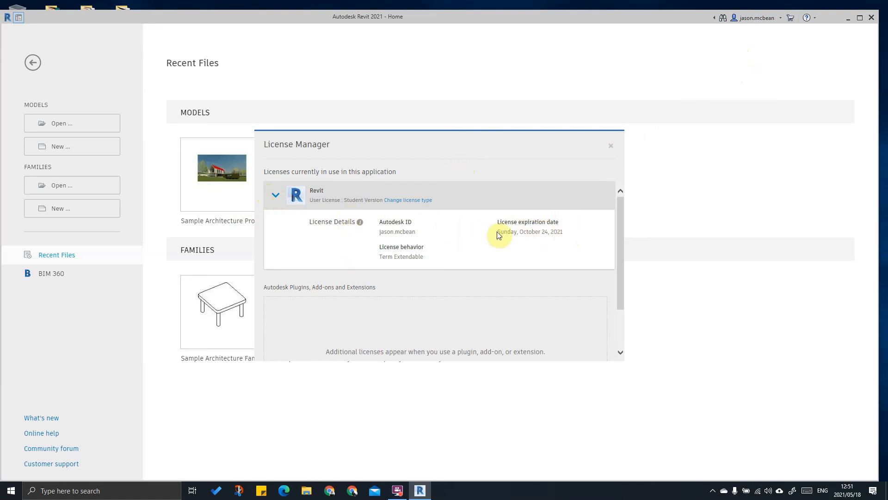
pyautogui.click(611, 148)
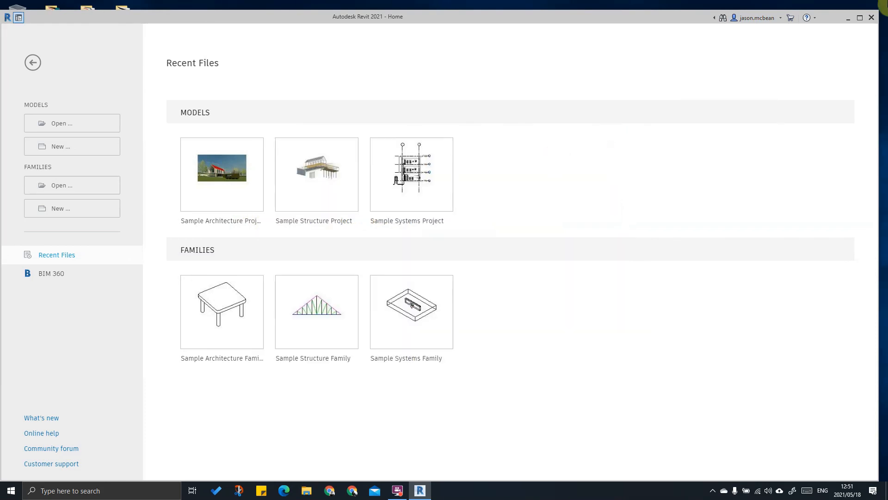
pyautogui.click(873, 17)
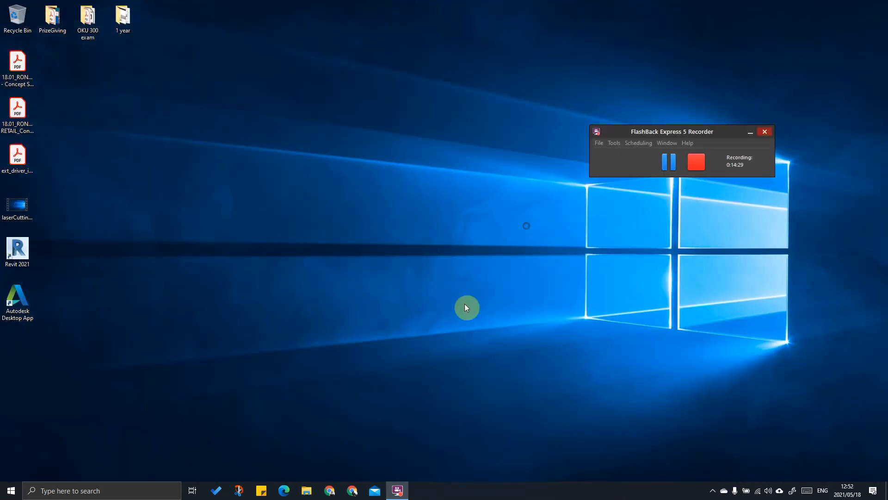
pyautogui.click(328, 492)
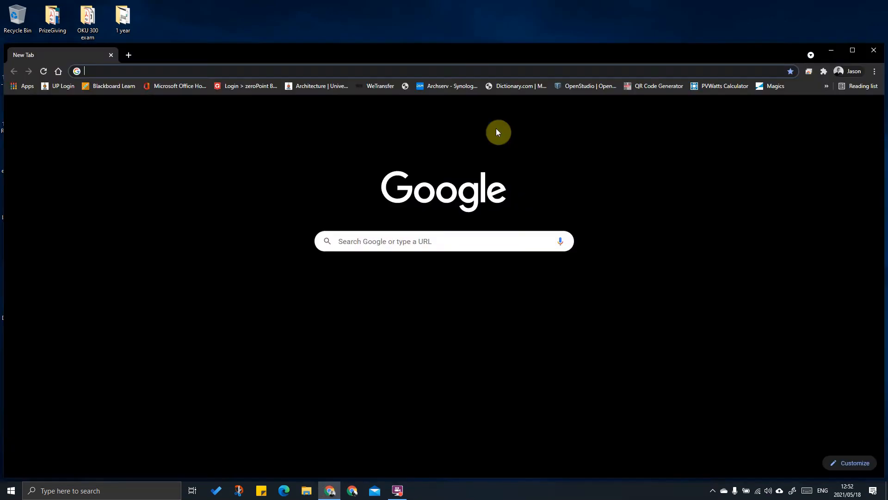
pyautogui.click(854, 58)
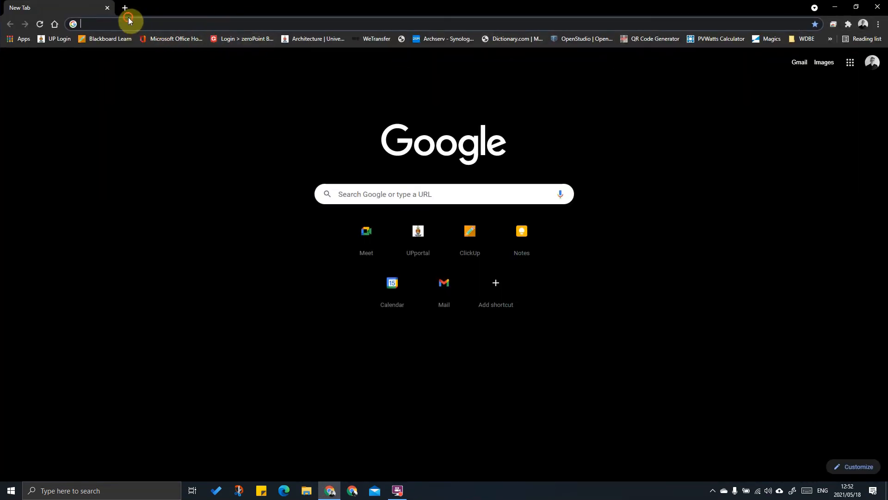
pyautogui.write('www.')
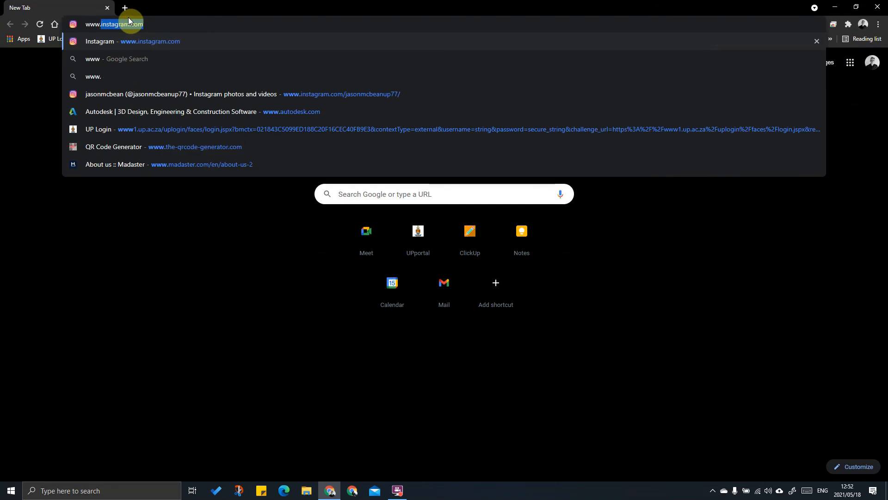
pyautogui.write('autodesk')
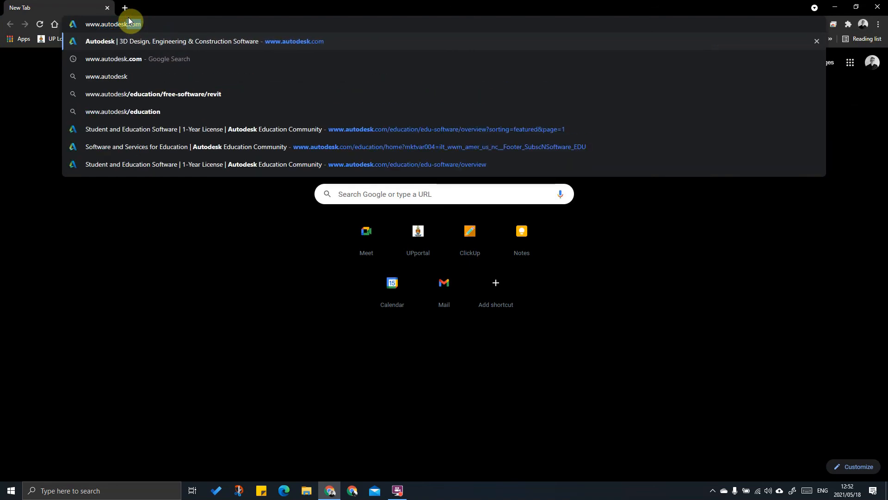
pyautogui.press('Return')
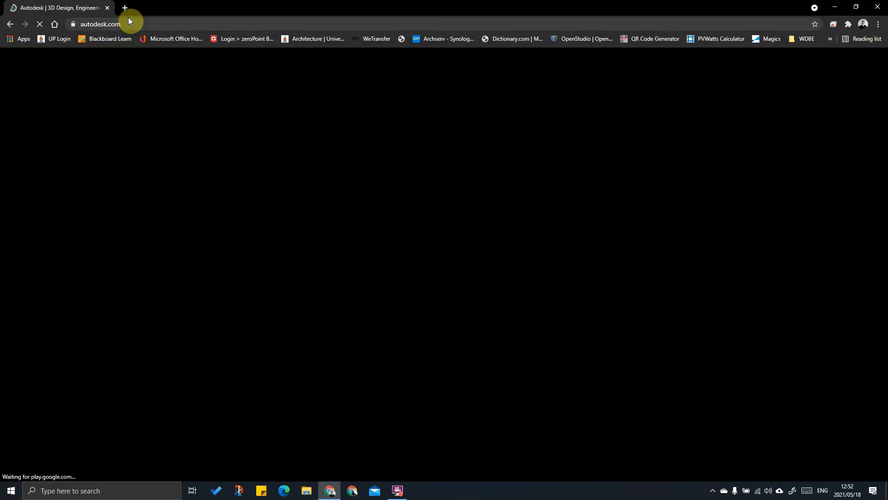
# Step: Follow the Students & educators links to the education Get Products page
pyautogui.scroll(-20, 452, 192)
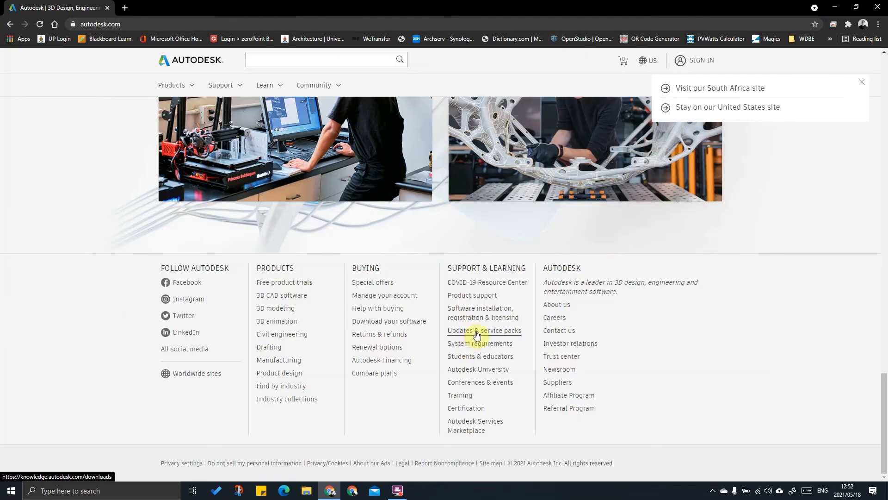
pyautogui.click(476, 357)
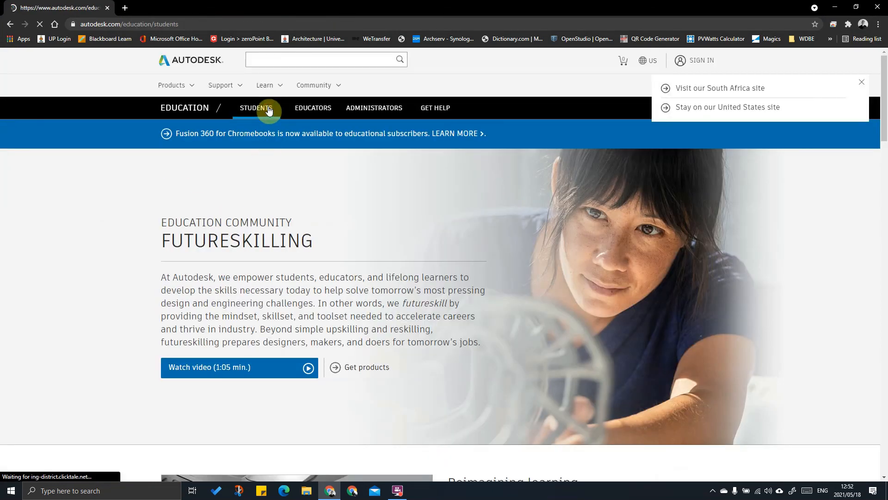
pyautogui.click(269, 109)
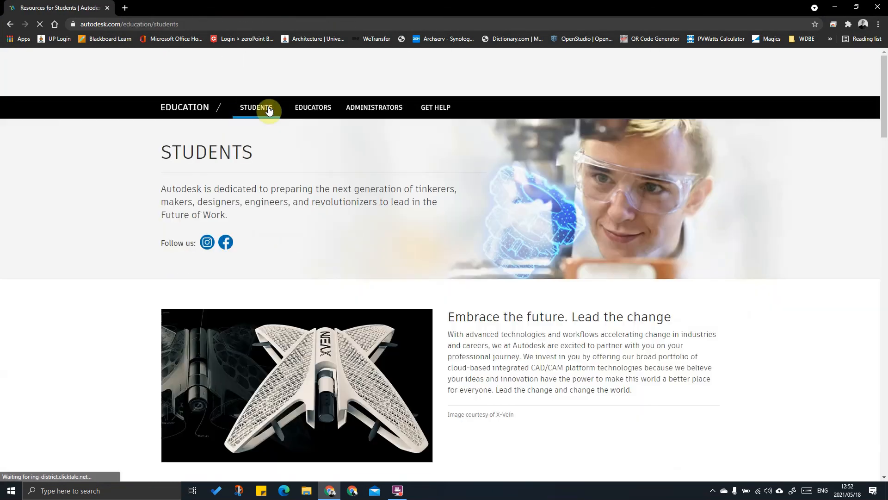
pyautogui.click(320, 114)
pyautogui.scroll(-5, 319, 113)
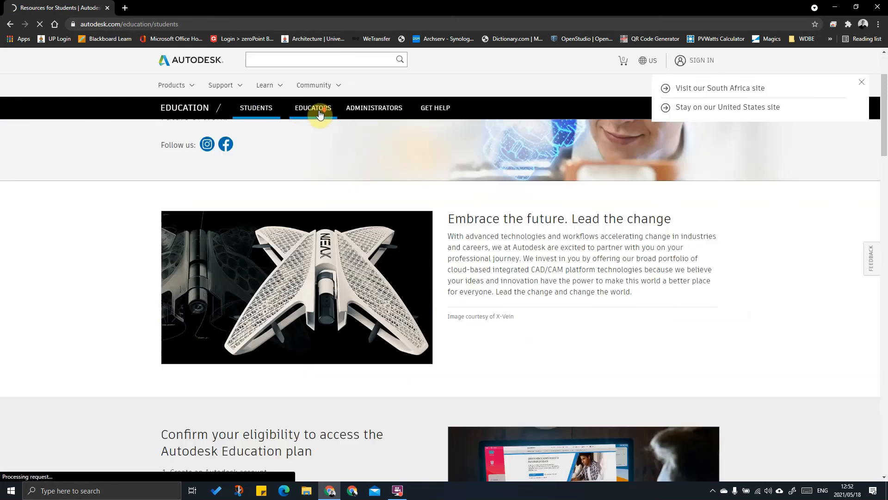
pyautogui.click(206, 409)
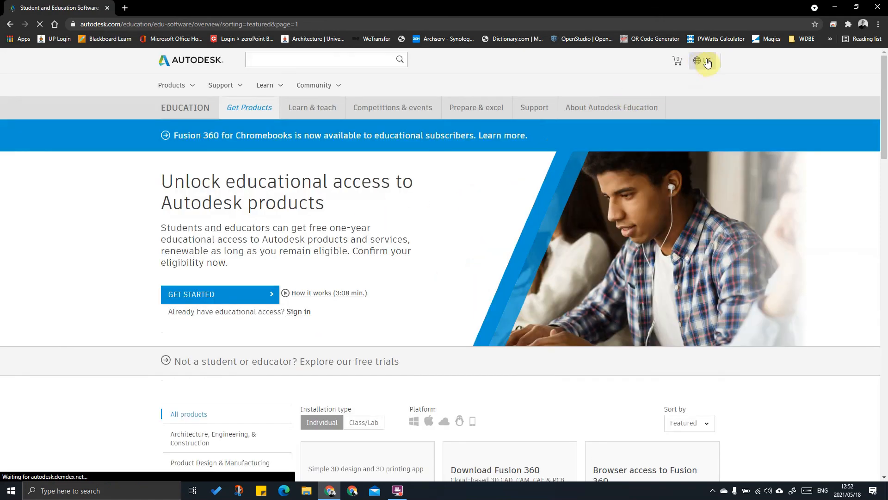
# Step: Sign in to the Autodesk account with the account e-mail and password
pyautogui.click(703, 56)
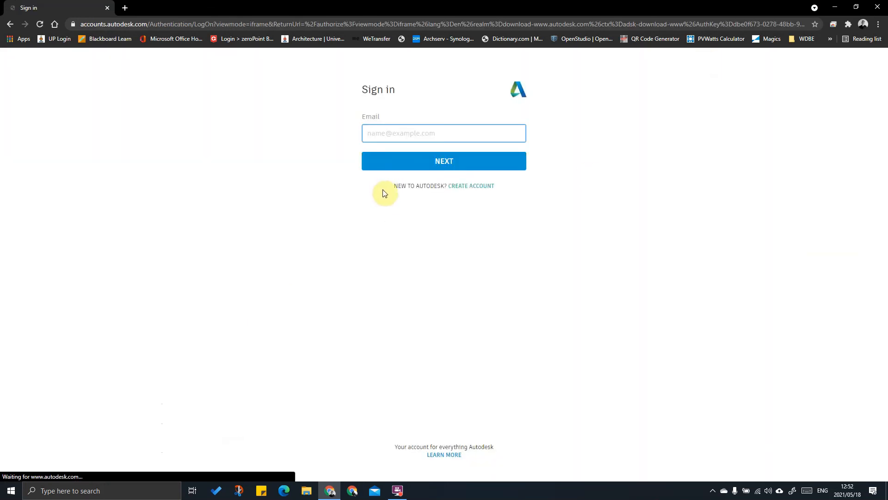
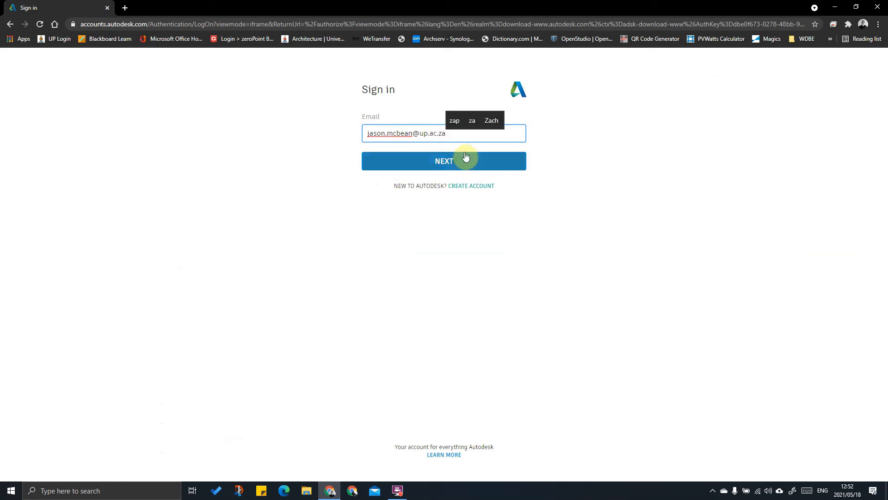
pyautogui.click(466, 157)
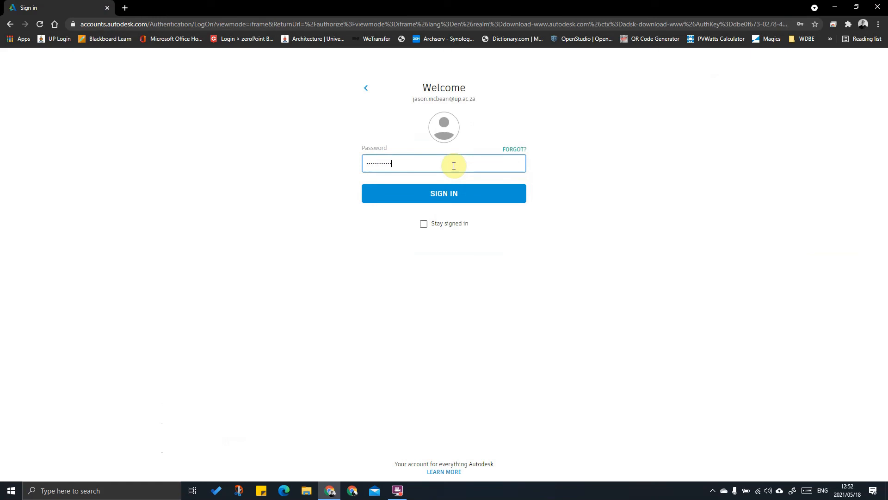
pyautogui.click(453, 196)
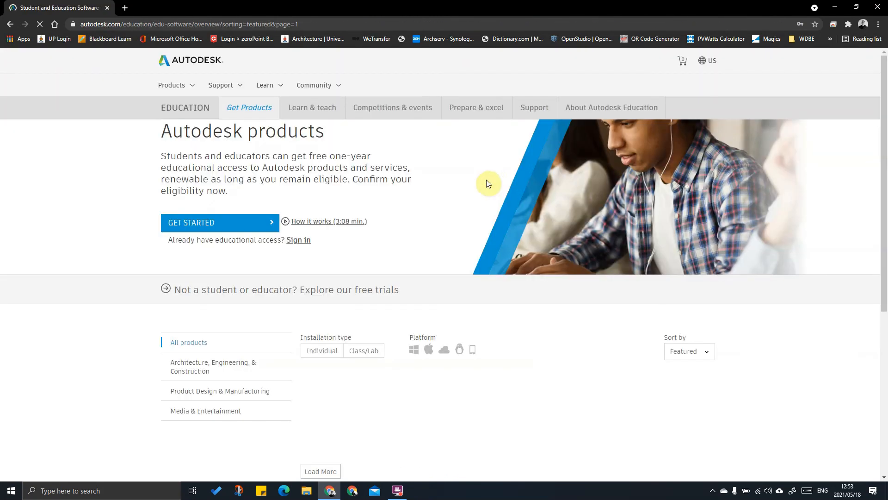
# Step: Open the Revit card's install options and set the version to 2021
pyautogui.scroll(-6, 490, 190)
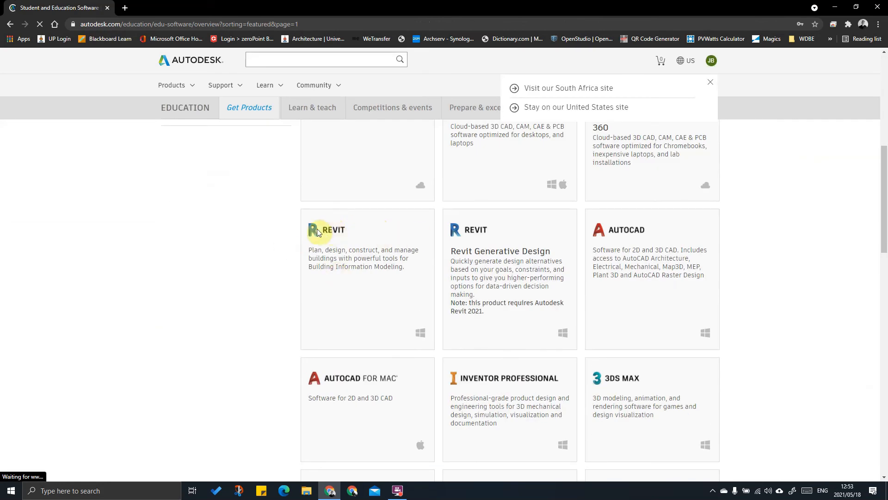
pyautogui.scroll(5, 359, 218)
pyautogui.scroll(-3, 377, 347)
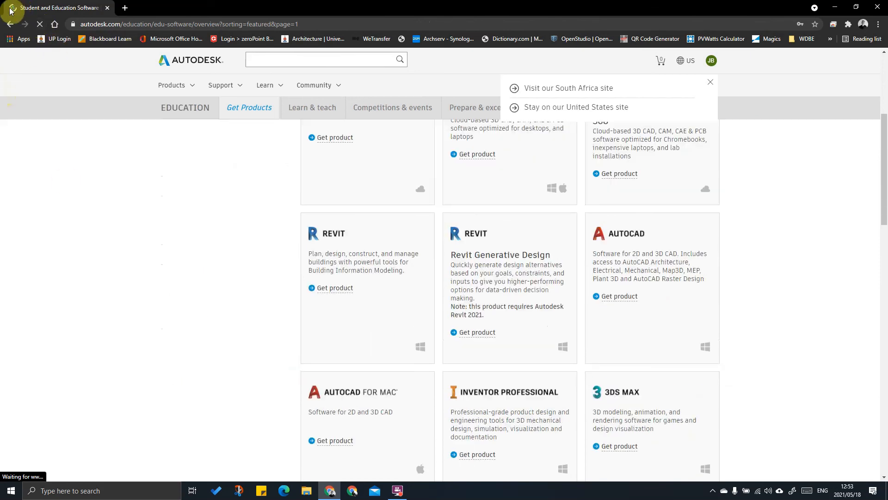
pyautogui.click(327, 288)
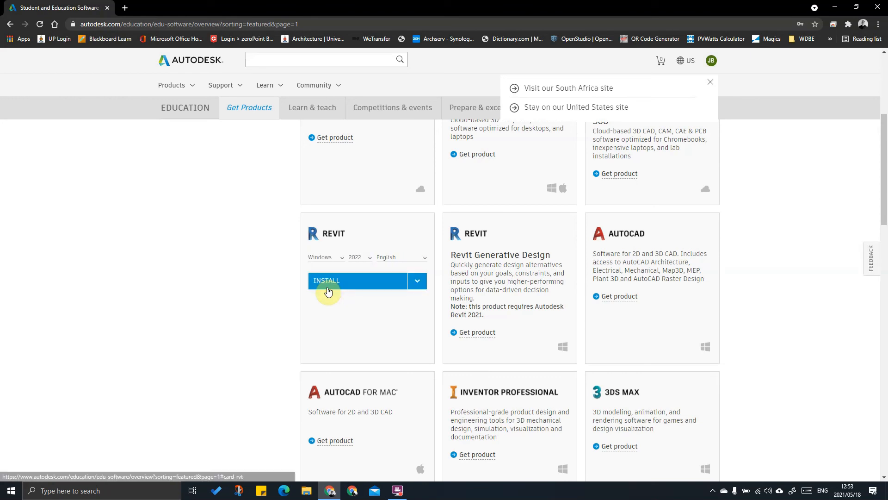
pyautogui.click(370, 258)
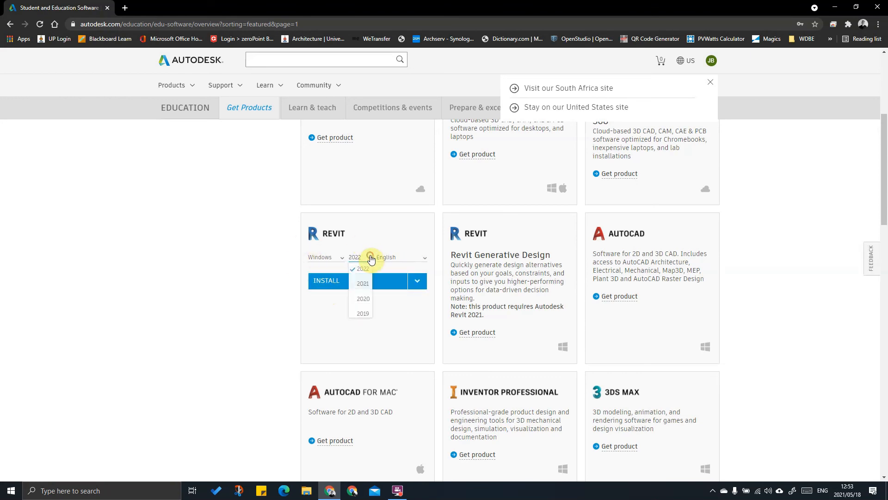
pyautogui.click(363, 284)
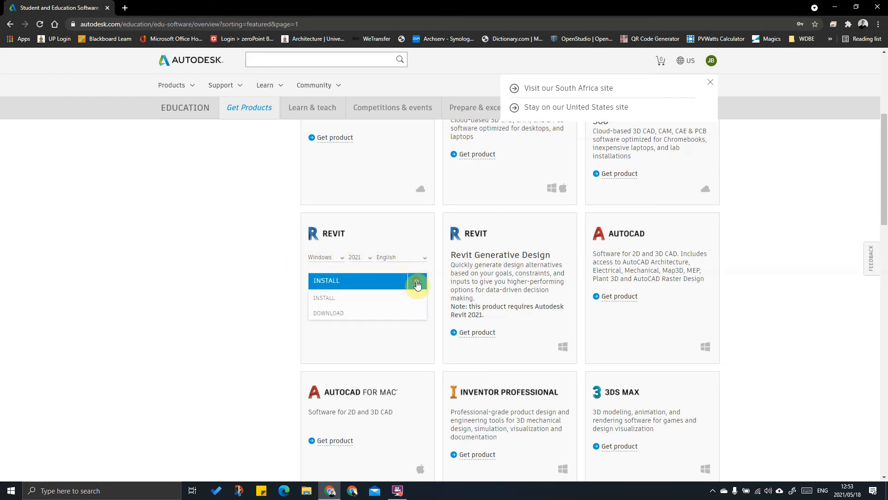
# Step: Download the Revit 2021 installer after accepting the terms, dismiss the save prompt, and minimise Chrome
pyautogui.click(326, 282)
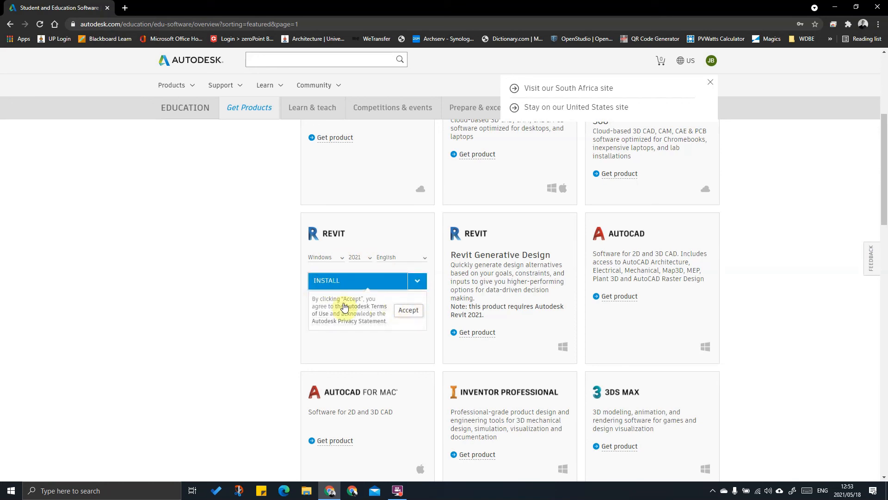
pyautogui.click(409, 311)
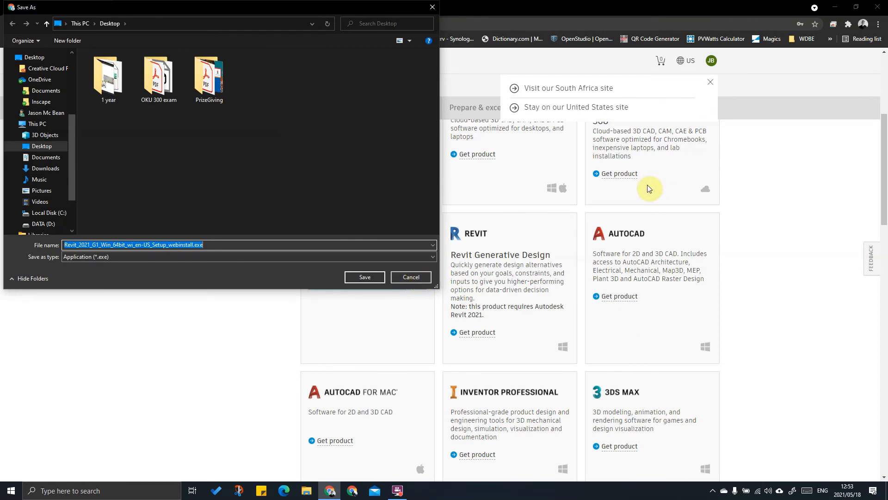
pyautogui.click(410, 278)
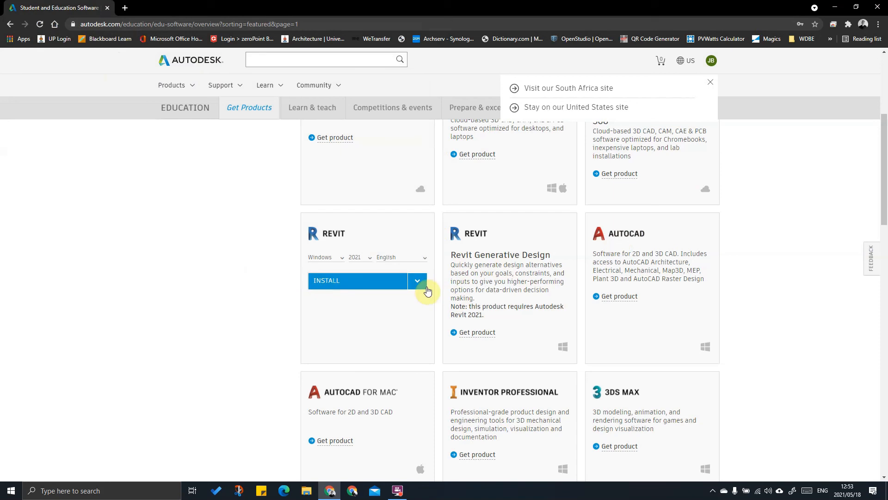
pyautogui.click(389, 287)
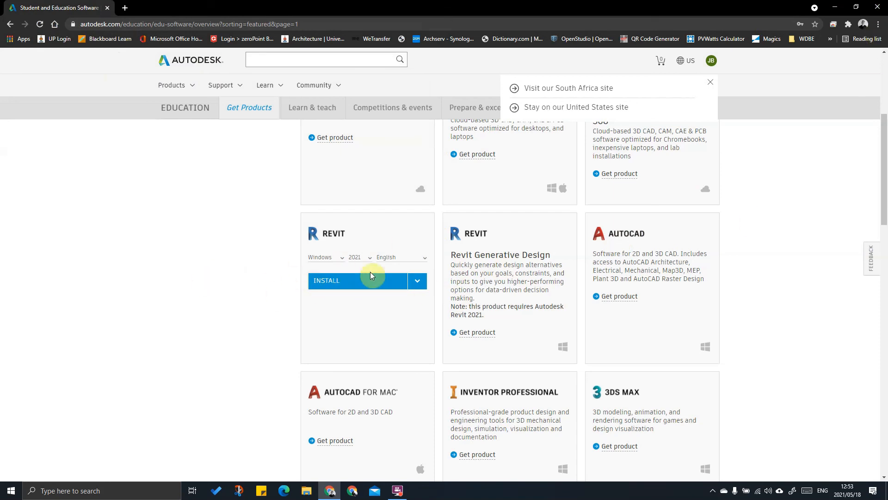
pyautogui.click(877, 6)
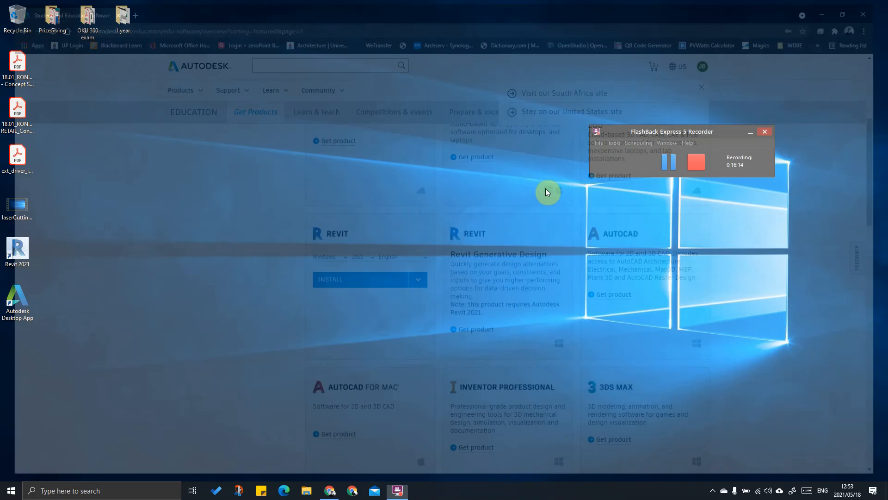
# Step: Launch the Autodesk Desktop App from the system tray and go to the Revit page
pyautogui.click(713, 489)
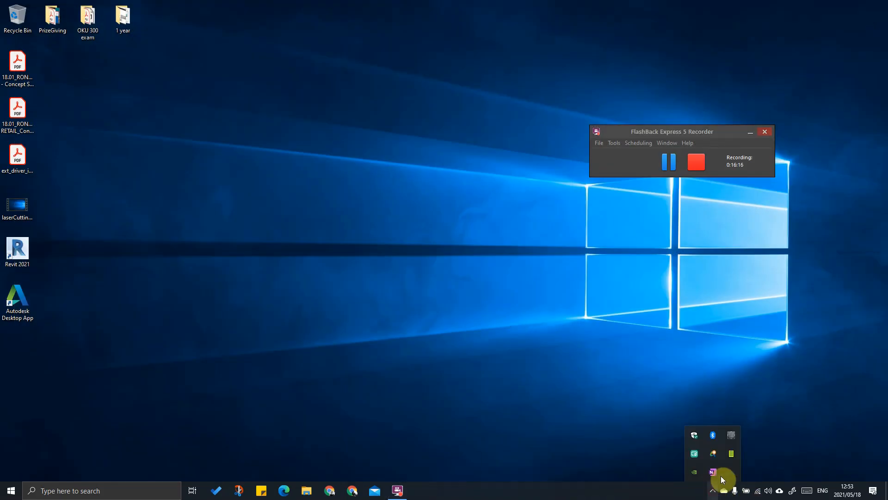
pyautogui.click(715, 454)
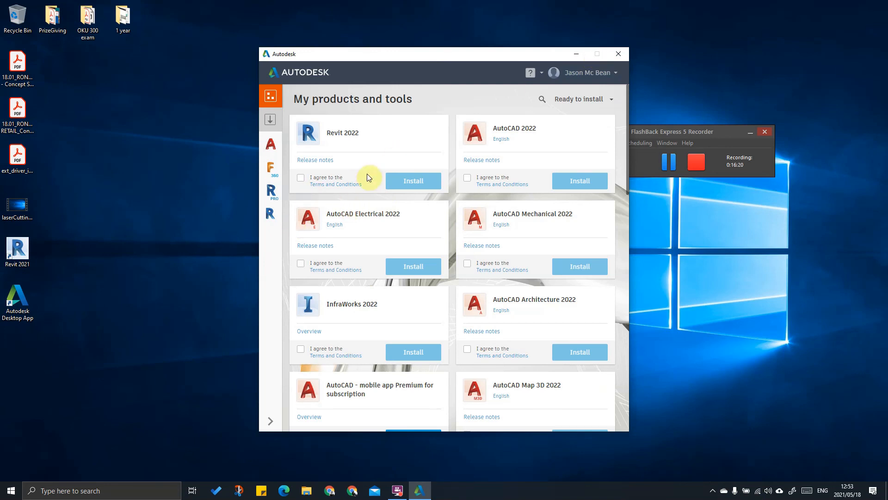
pyautogui.click(272, 214)
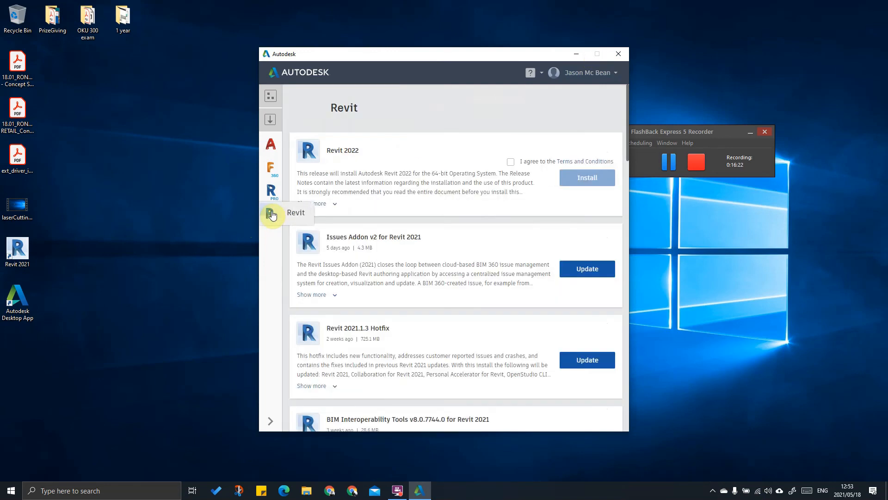
# Step: Scroll through the Revit 2021 updates list, then return to My products and tools
pyautogui.scroll(-1, 397, 301)
pyautogui.scroll(-5, 397, 300)
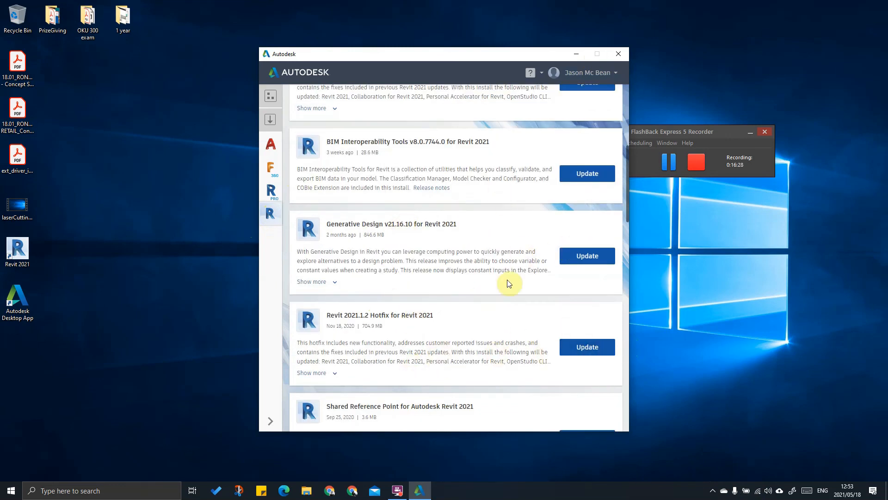
pyautogui.scroll(6, 424, 302)
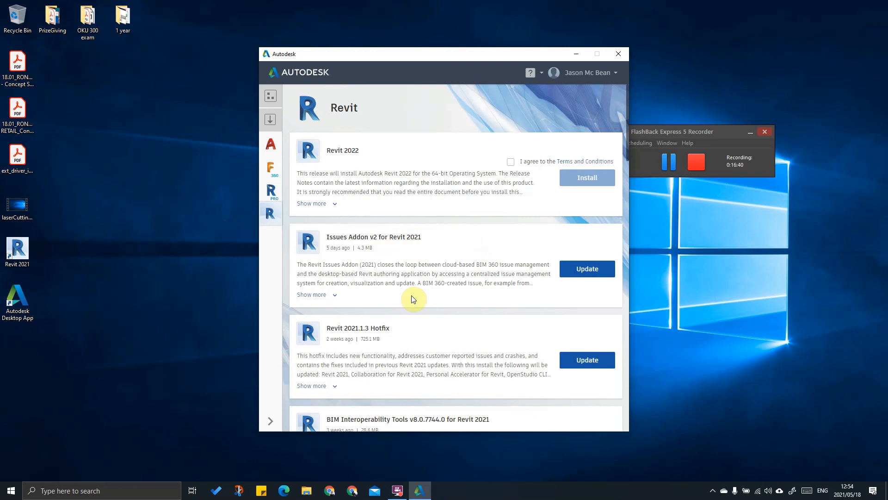
pyautogui.scroll(-6, 413, 299)
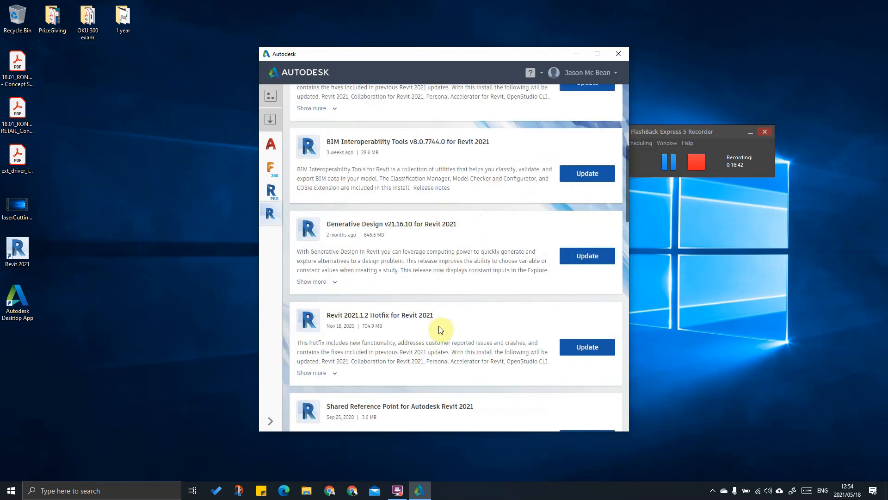
pyautogui.scroll(-4, 416, 336)
pyautogui.scroll(4, 383, 339)
pyautogui.scroll(-4, 383, 340)
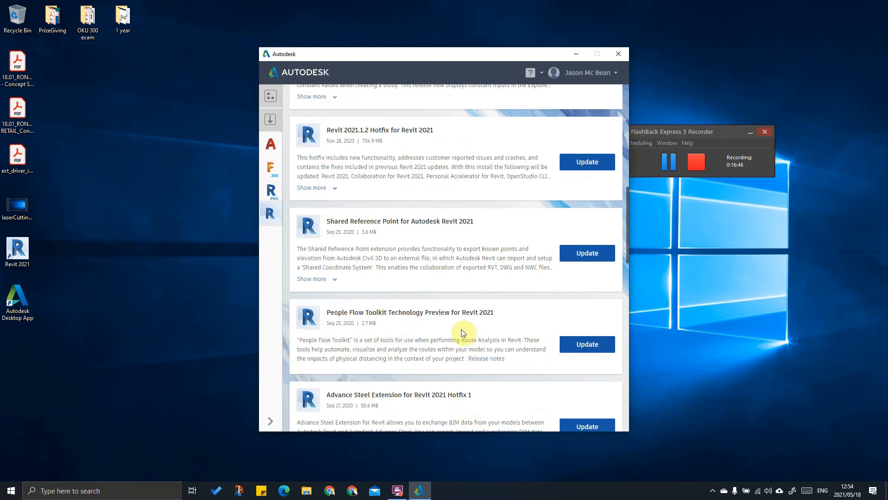
pyautogui.scroll(-4, 463, 332)
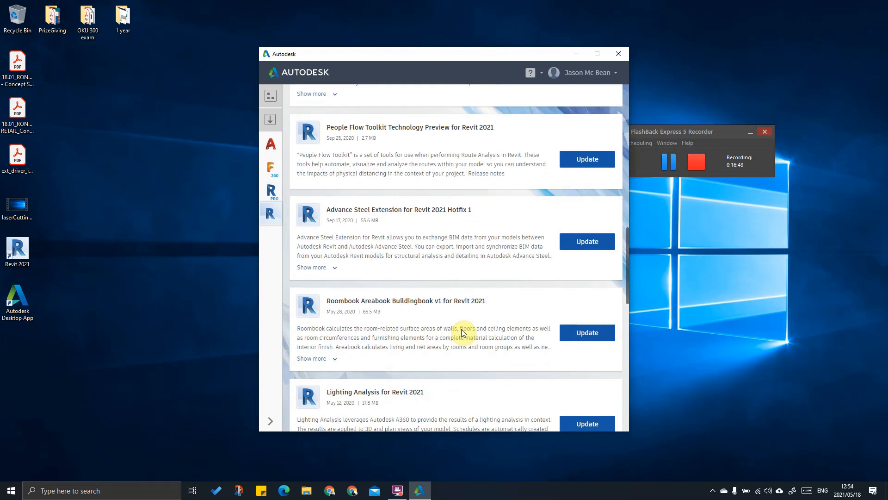
pyautogui.scroll(-4, 462, 332)
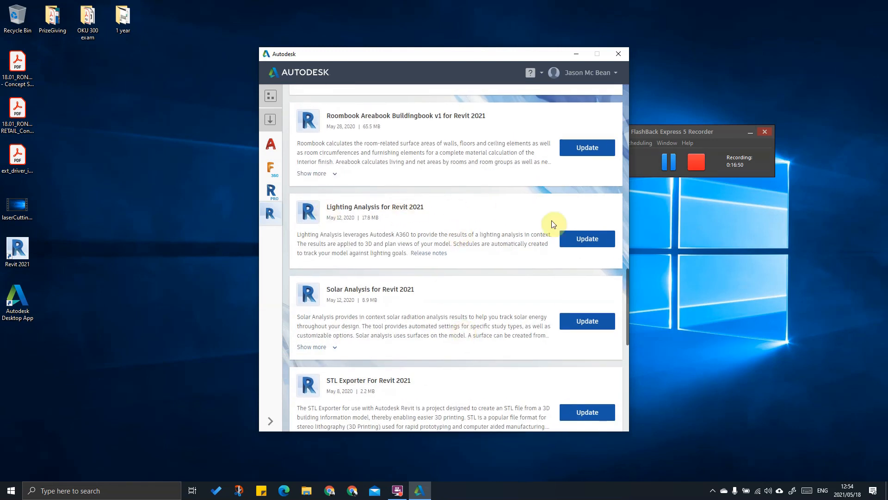
pyautogui.scroll(-2, 463, 232)
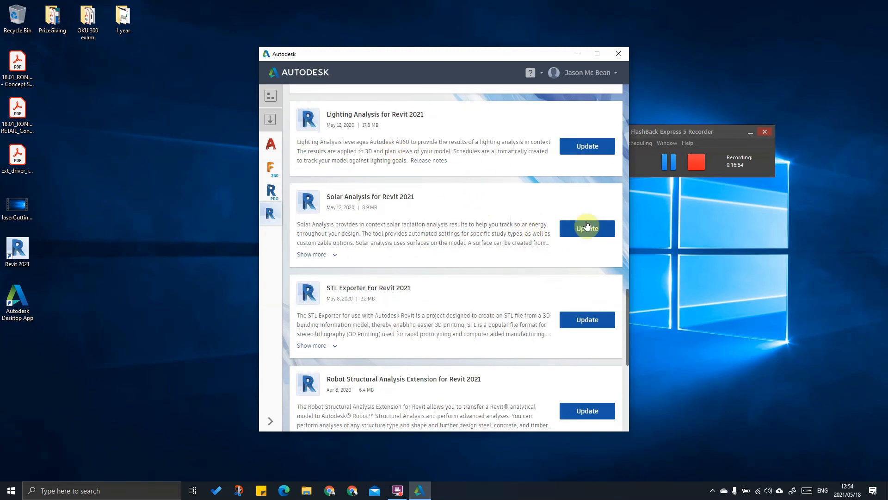
pyautogui.scroll(-6, 569, 224)
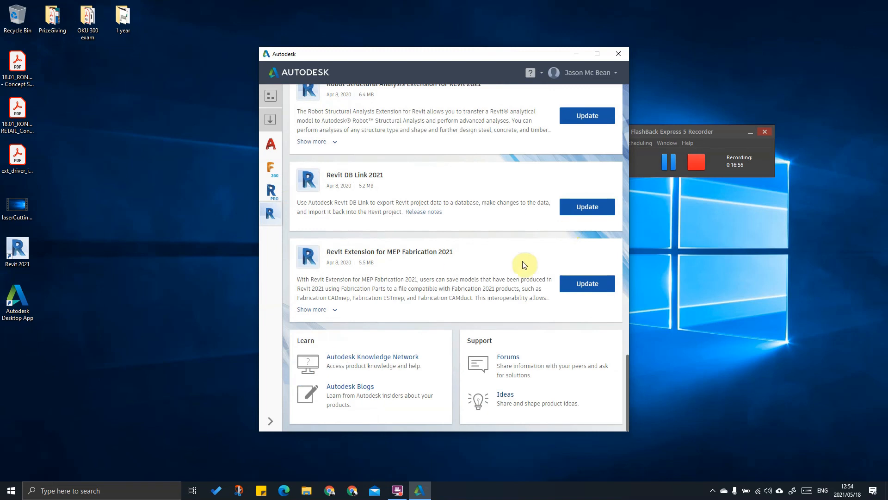
pyautogui.scroll(2, 534, 305)
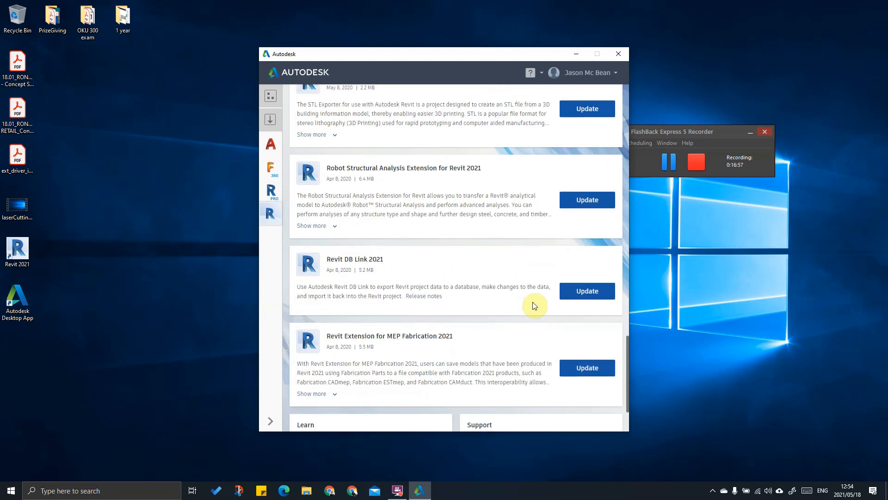
pyautogui.scroll(15, 534, 306)
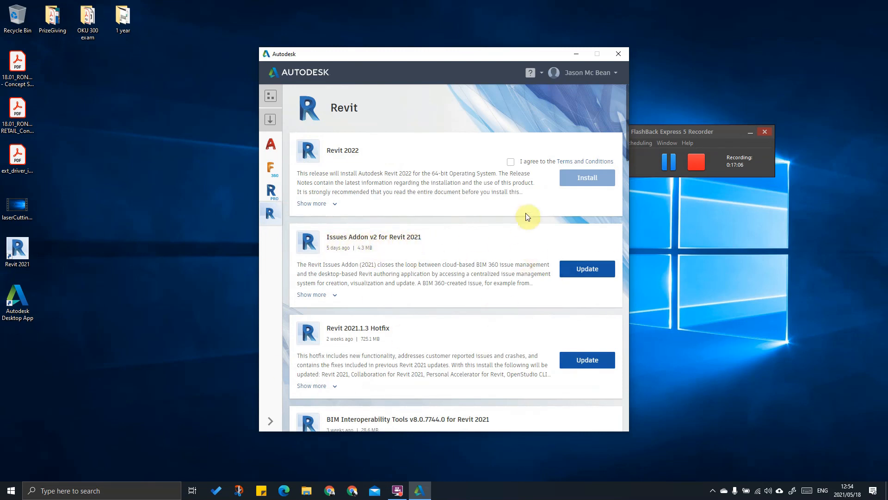
pyautogui.scroll(-1, 496, 334)
pyautogui.scroll(-3, 497, 334)
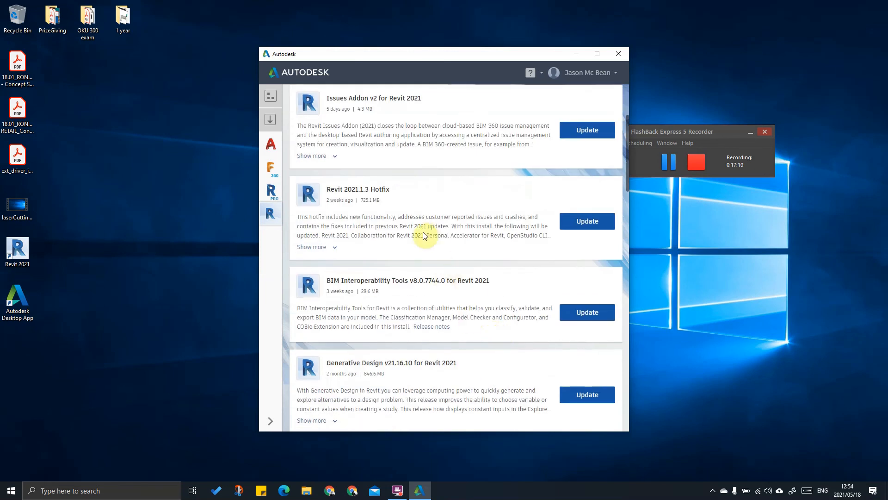
pyautogui.scroll(-6, 435, 234)
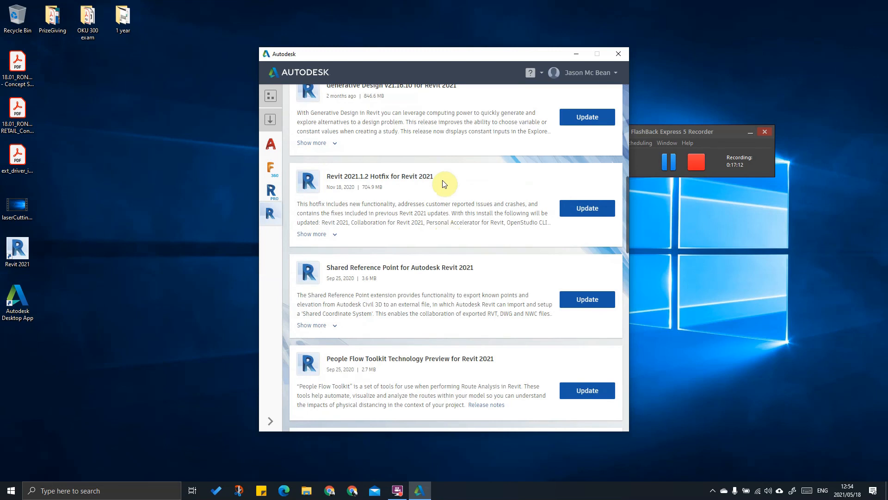
pyautogui.scroll(-12, 460, 202)
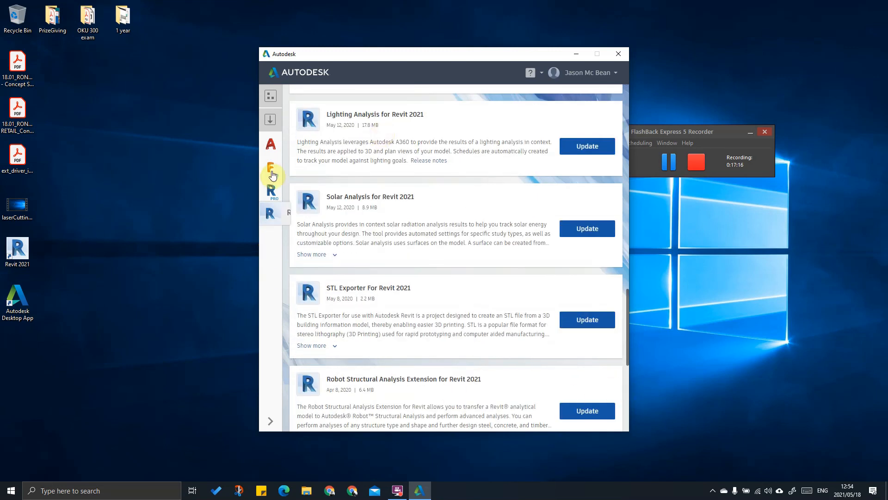
pyautogui.click(268, 99)
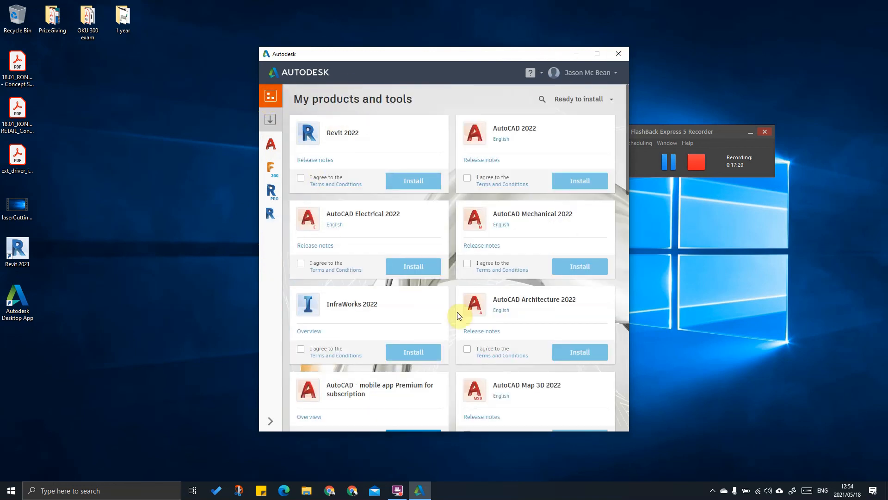
# Step: Scroll My products and tools, then switch to the Revit 2021 updates with navigation labels expanded
pyautogui.scroll(-10, 460, 313)
pyautogui.scroll(-5, 459, 316)
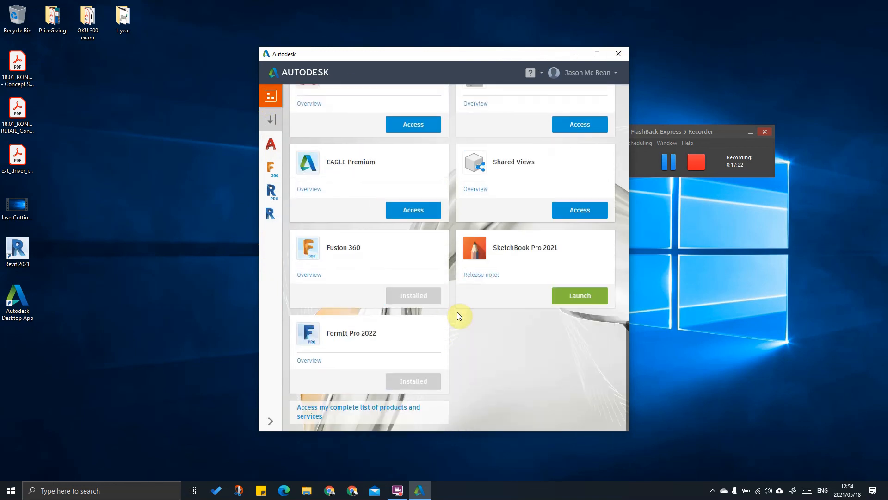
pyautogui.scroll(15, 457, 315)
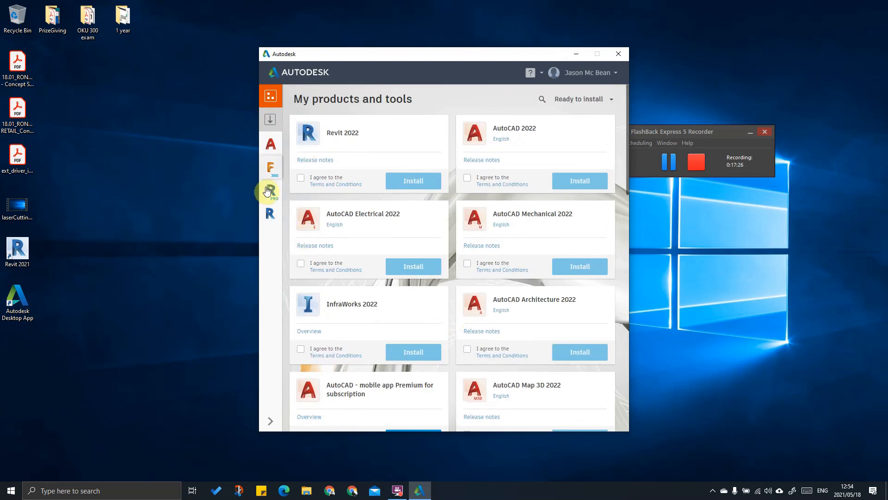
pyautogui.click(273, 215)
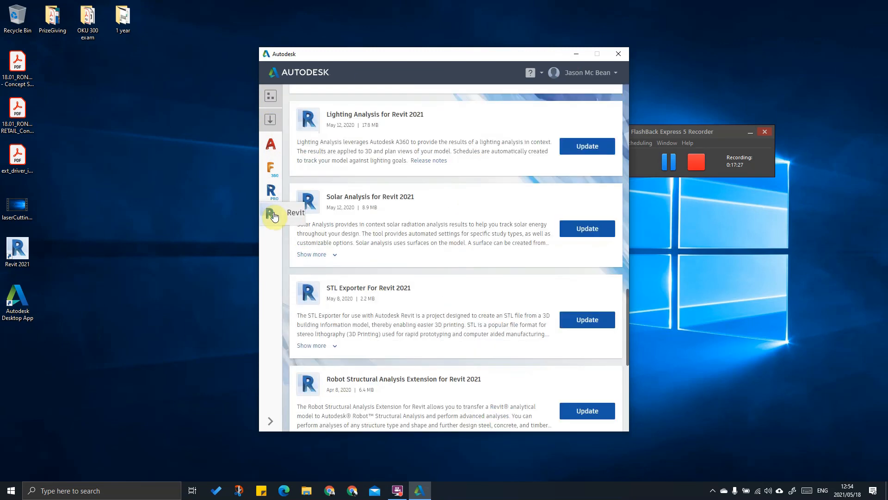
pyautogui.click(271, 425)
# Step: Collapse the sidebar navigation and close the Autodesk Desktop App
pyautogui.click(272, 428)
pyautogui.click(617, 53)
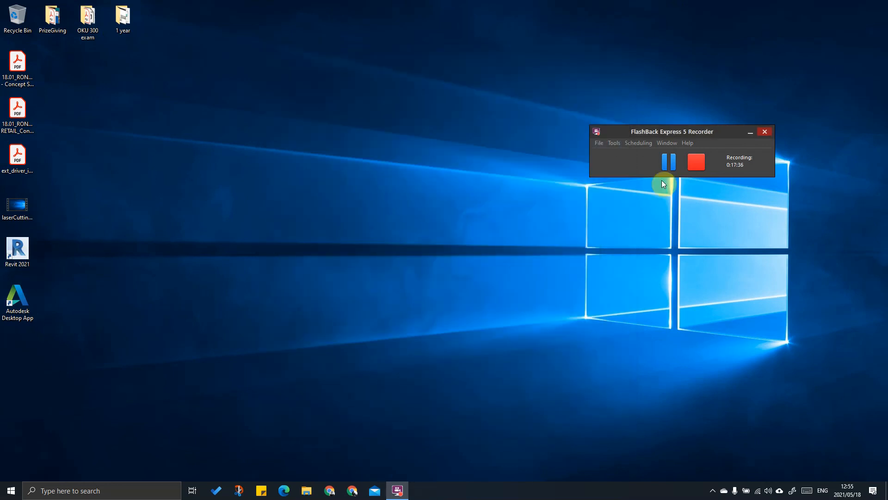